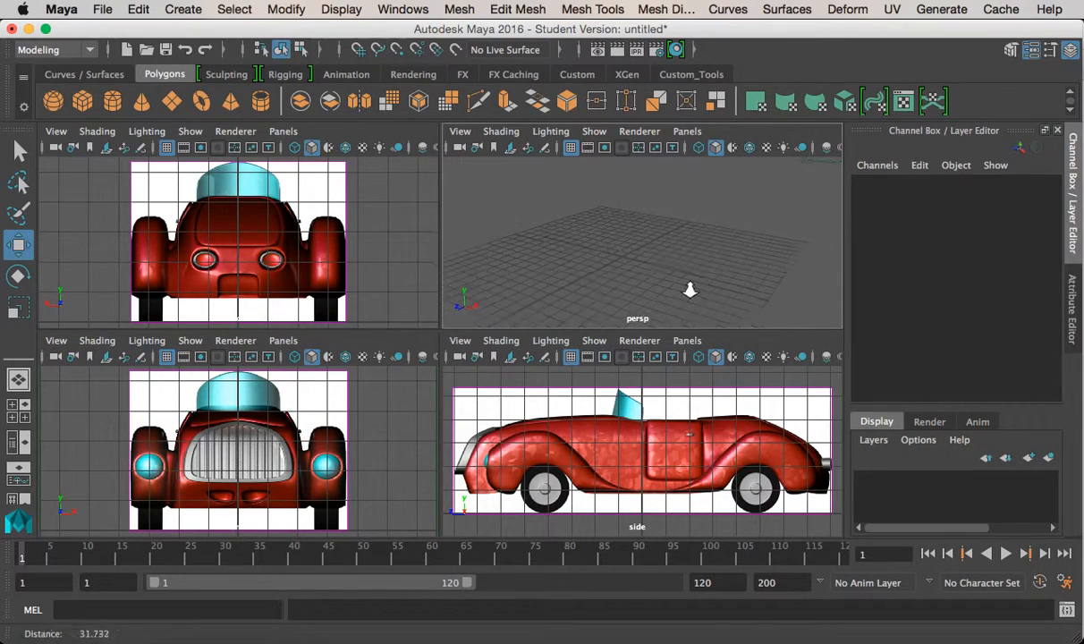
Step: View the top reference image in the perspective viewport, and return that viewport to the persp camera
{"action": "left_click_drag", "start_coordinate": [639, 248], "coordinate": [653, 272], "text": "alt"}
{"action": "right_click_drag", "start_coordinate": [389, 283], "coordinate": [367, 376], "text": "alt"}
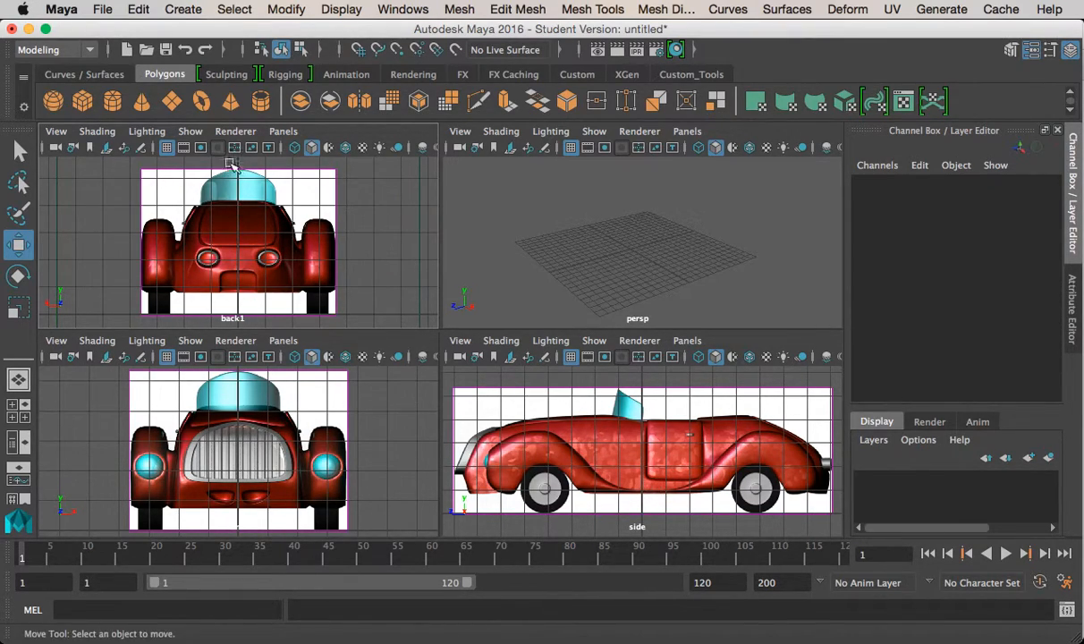
{"action": "left_click", "coordinate": [276, 132]}
{"action": "left_click", "coordinate": [269, 130]}
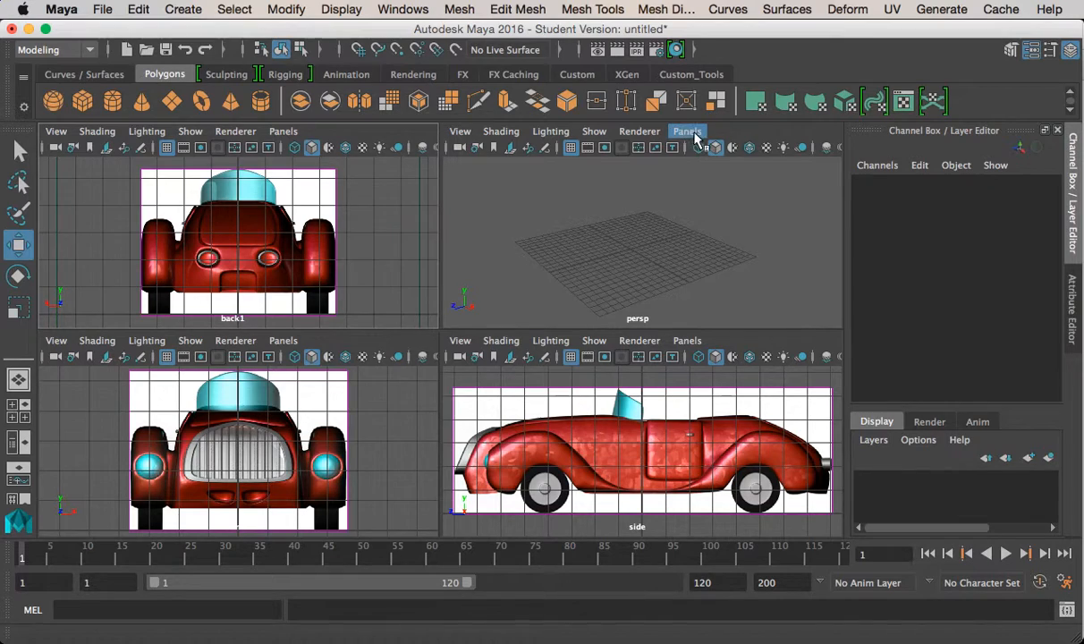
{"action": "left_click", "coordinate": [695, 134]}
{"action": "mouse_move", "coordinate": [739, 180]}
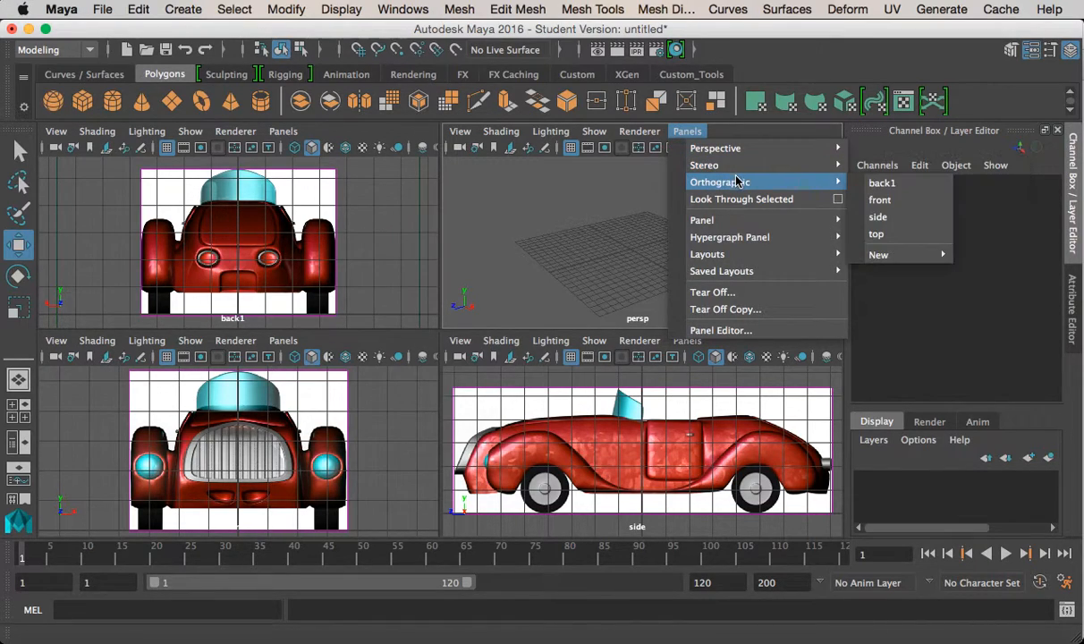
{"action": "left_click", "coordinate": [878, 233]}
{"action": "scroll", "coordinate": [703, 248], "scroll_direction": "down", "scroll_amount": 5}
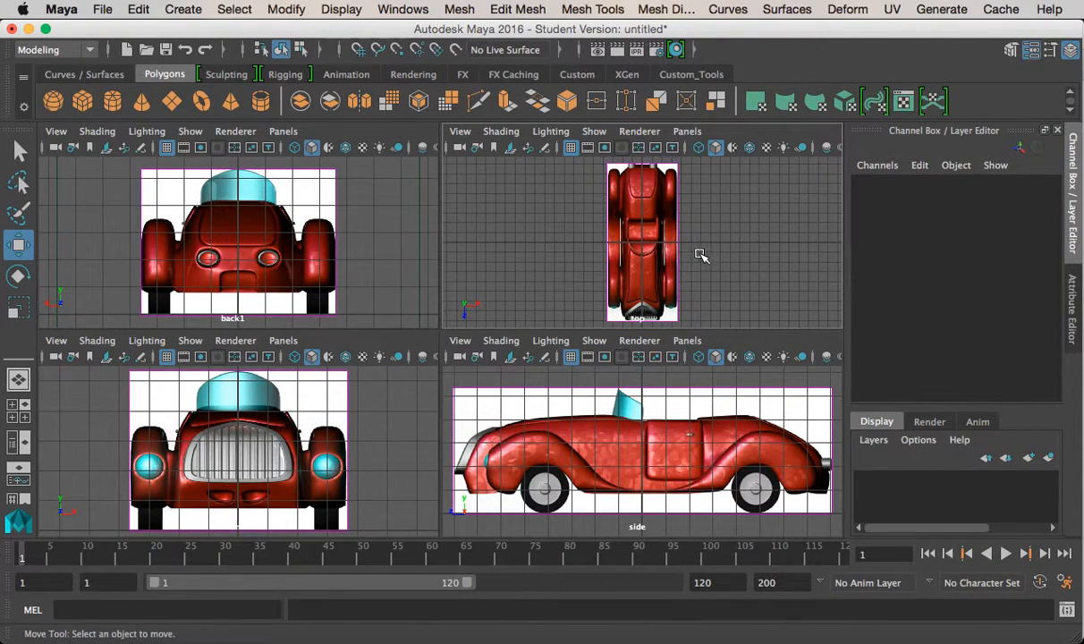
{"action": "left_click", "coordinate": [687, 135]}
{"action": "mouse_move", "coordinate": [742, 145]}
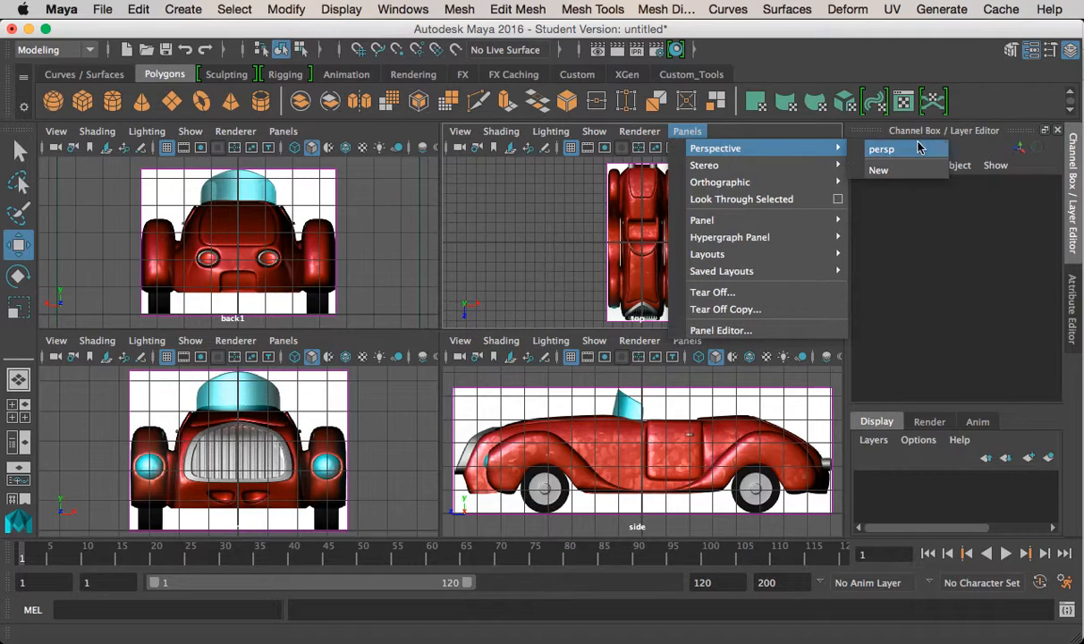
{"action": "left_click", "coordinate": [875, 143]}
{"action": "scroll", "coordinate": [680, 246], "scroll_direction": "up", "scroll_amount": 3}
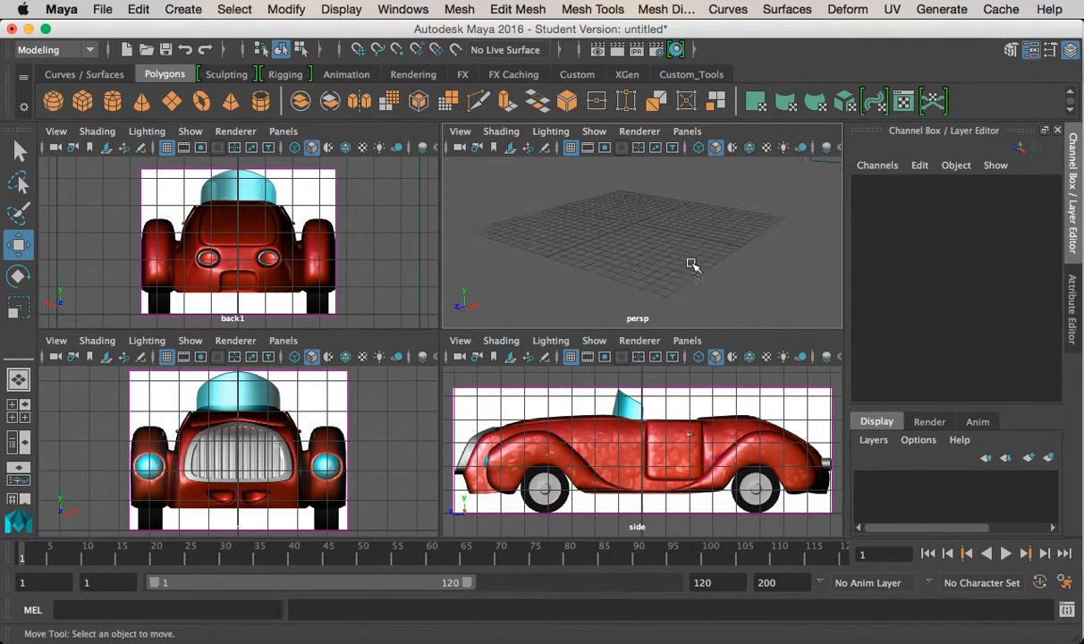
Step: Create a polygon cube, raise it over the car's middle, and scale it to about 4.139 × 3.465 × 3.465
{"action": "left_click", "coordinate": [82, 100]}
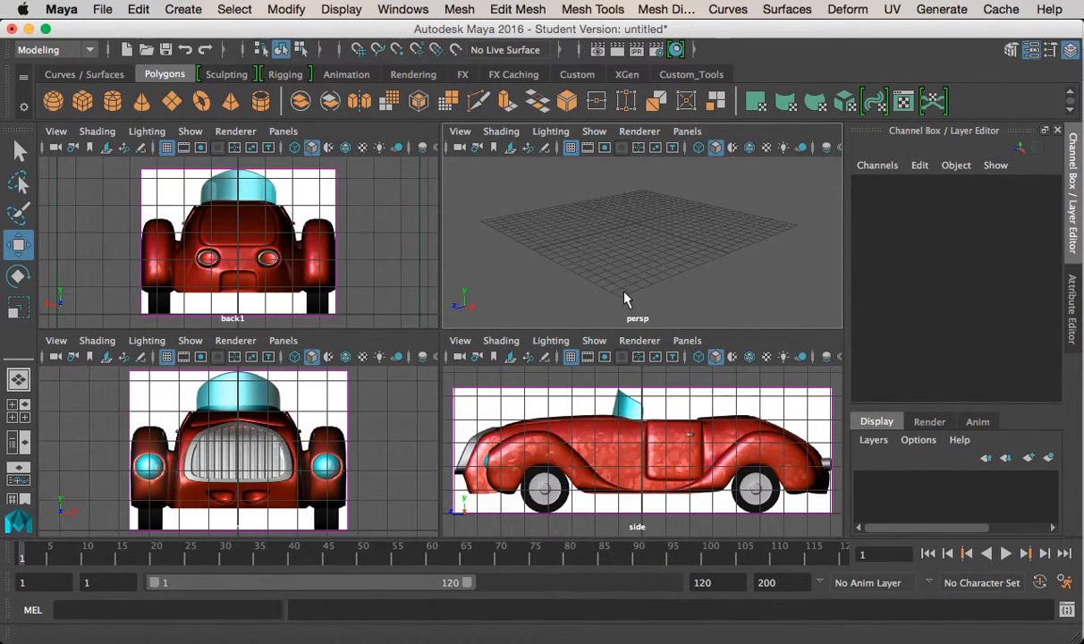
{"action": "left_click_drag", "start_coordinate": [624, 253], "coordinate": [609, 280], "text": "alt"}
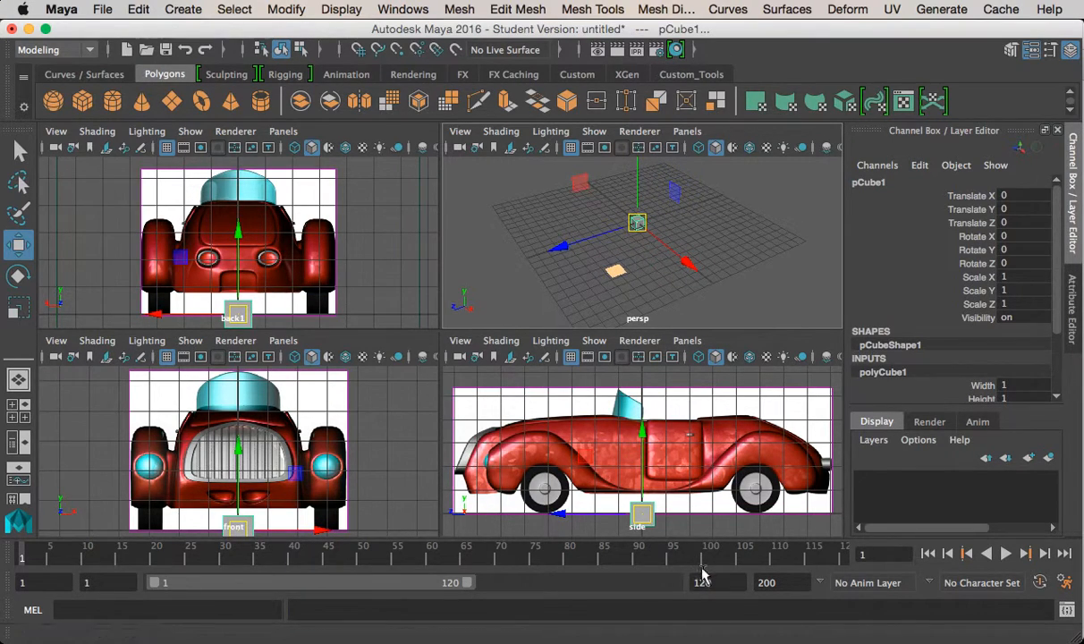
{"action": "key", "text": "space"}
{"action": "middle_click_drag", "start_coordinate": [498, 411], "coordinate": [580, 384], "text": "alt"}
{"action": "left_click_drag", "start_coordinate": [575, 460], "coordinate": [672, 427]}
{"action": "key", "text": "r"}
{"action": "key", "text": "space"}
{"action": "left_click_drag", "start_coordinate": [318, 480], "coordinate": [332, 480]}
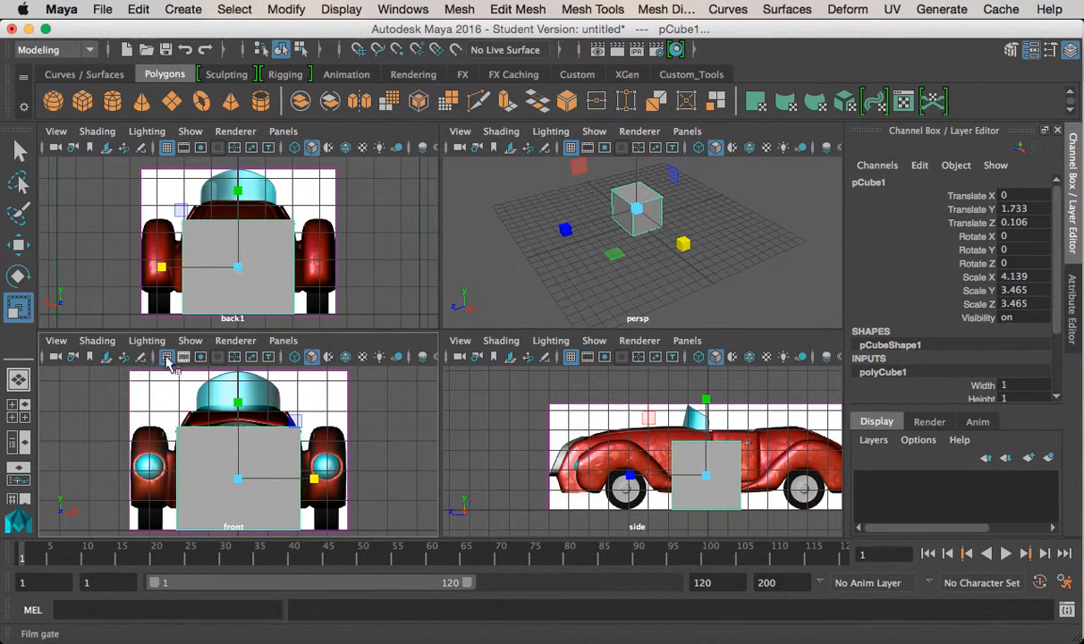
Step: Enable X-Ray shading in the front view and raise the cube to about 2.473 in Y to cover the body
{"action": "left_click", "coordinate": [96, 341]}
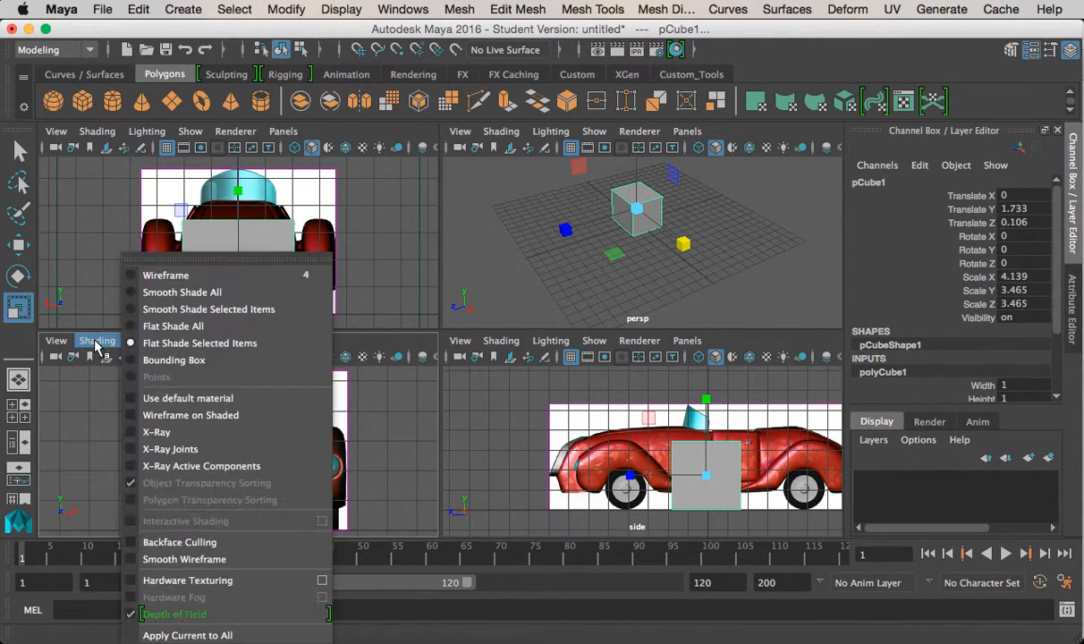
{"action": "left_click", "coordinate": [154, 433]}
{"action": "key", "text": "w"}
{"action": "left_click_drag", "start_coordinate": [240, 403], "coordinate": [241, 381]}
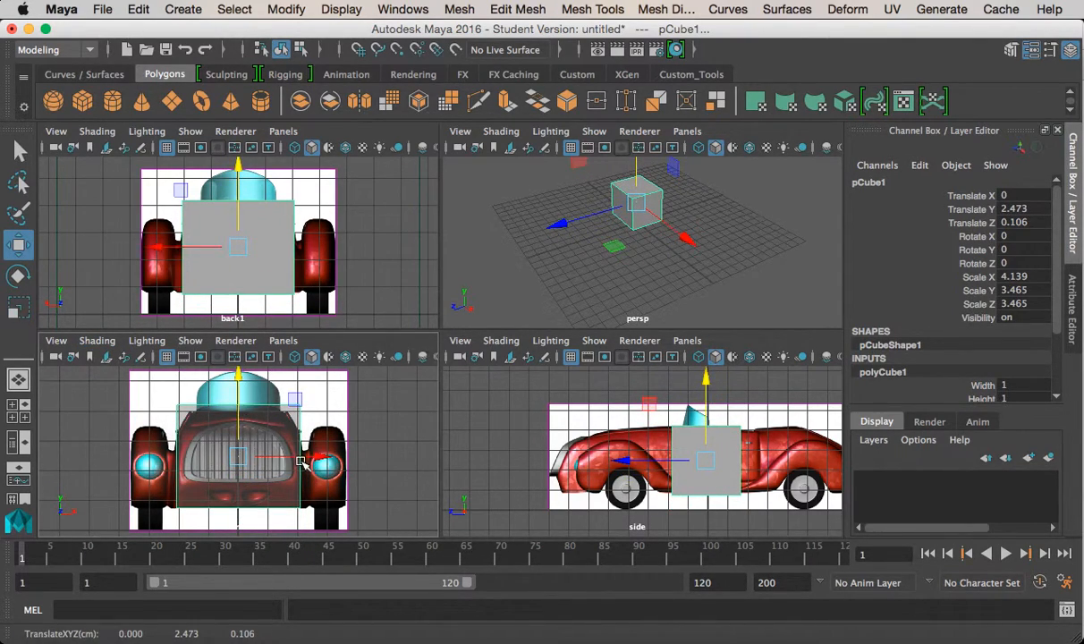
Step: Maximize the side view and enable X-Ray and Wireframe on Shaded display there
{"action": "key", "text": "space"}
{"action": "key", "text": "space"}
{"action": "key", "text": "space"}
{"action": "left_click", "coordinate": [97, 132]}
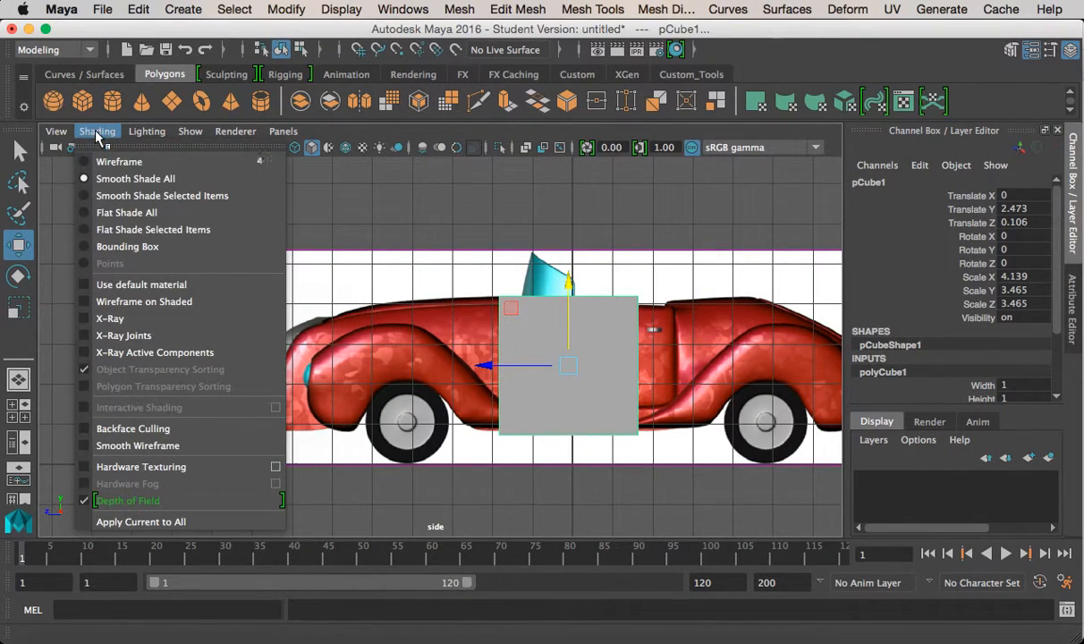
{"action": "left_click", "coordinate": [110, 318]}
{"action": "left_click", "coordinate": [102, 136]}
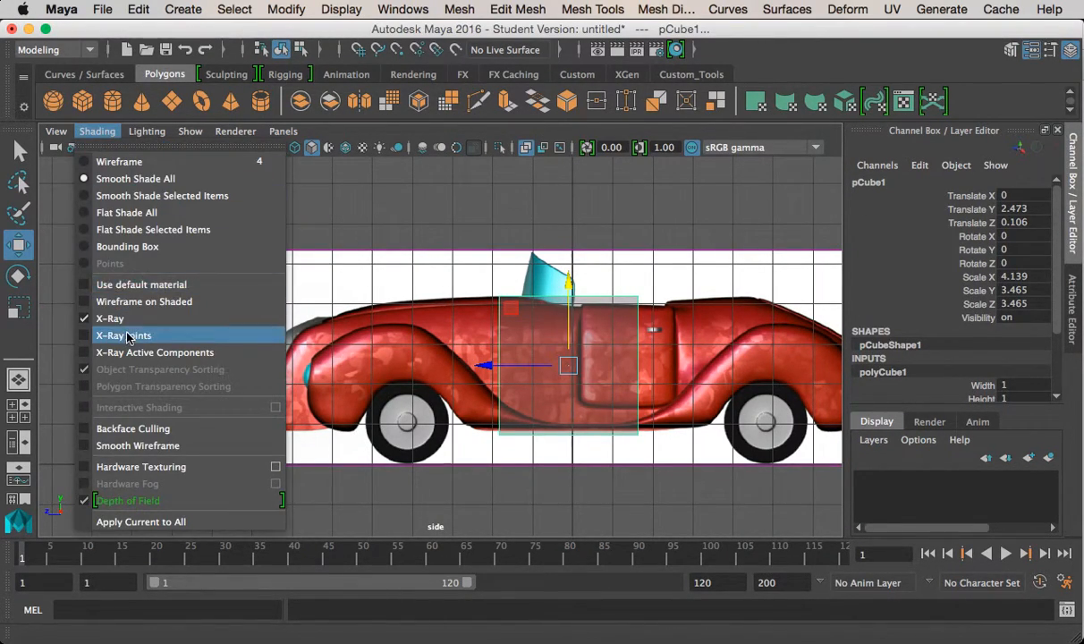
{"action": "left_click", "coordinate": [136, 302]}
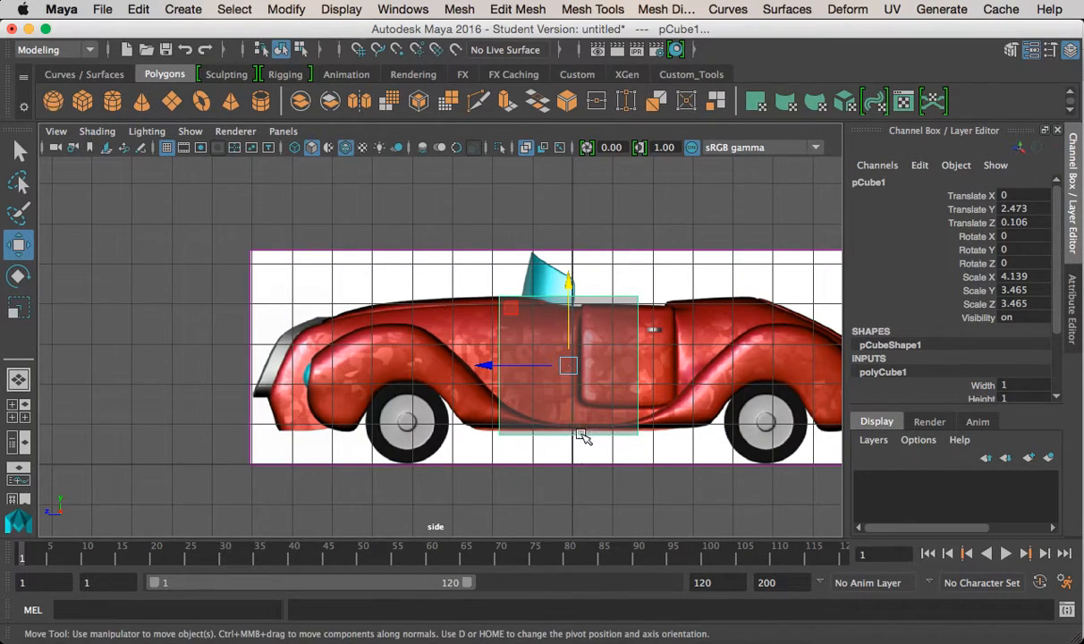
Step: Stretch the cube along Z to a scale of about 15.526 and center it on the car body at about -0.106 in Z
{"action": "key", "text": "r"}
{"action": "left_click_drag", "start_coordinate": [491, 365], "coordinate": [242, 365]}
{"action": "middle_click_drag", "start_coordinate": [530, 419], "coordinate": [441, 431], "text": "alt"}
{"action": "key", "text": "w"}
{"action": "left_click_drag", "start_coordinate": [358, 371], "coordinate": [382, 372]}
{"action": "key", "text": "r"}
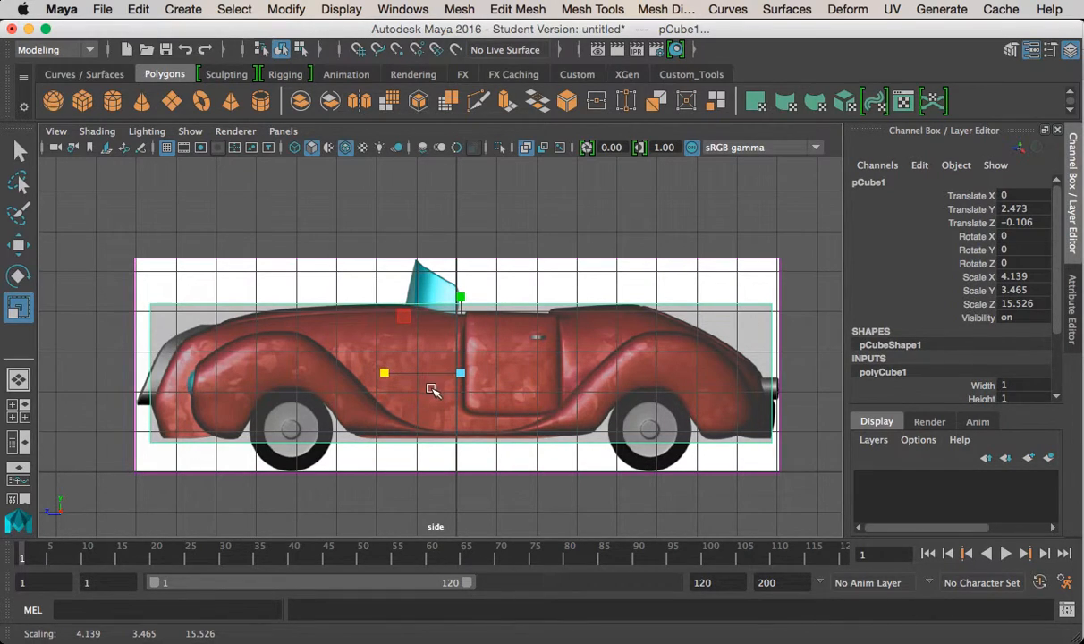
{"action": "middle_click_drag", "start_coordinate": [463, 397], "coordinate": [416, 404], "text": "alt"}
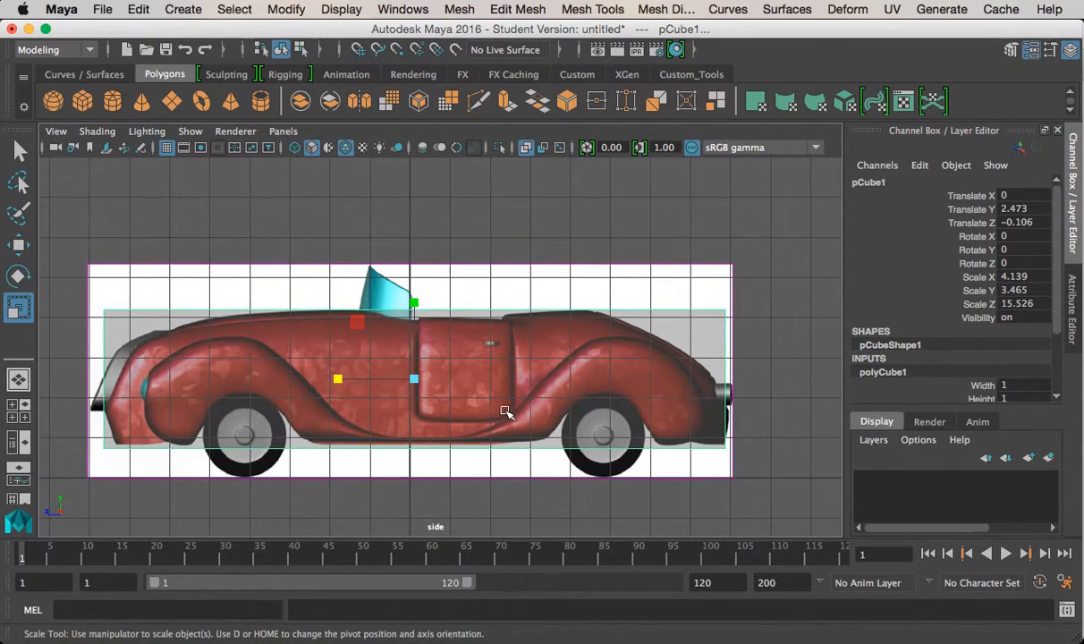
Step: Set the cube's subdivisions to 2 in width, 2 in height and 8 in depth
{"action": "left_click", "coordinate": [1072, 318]}
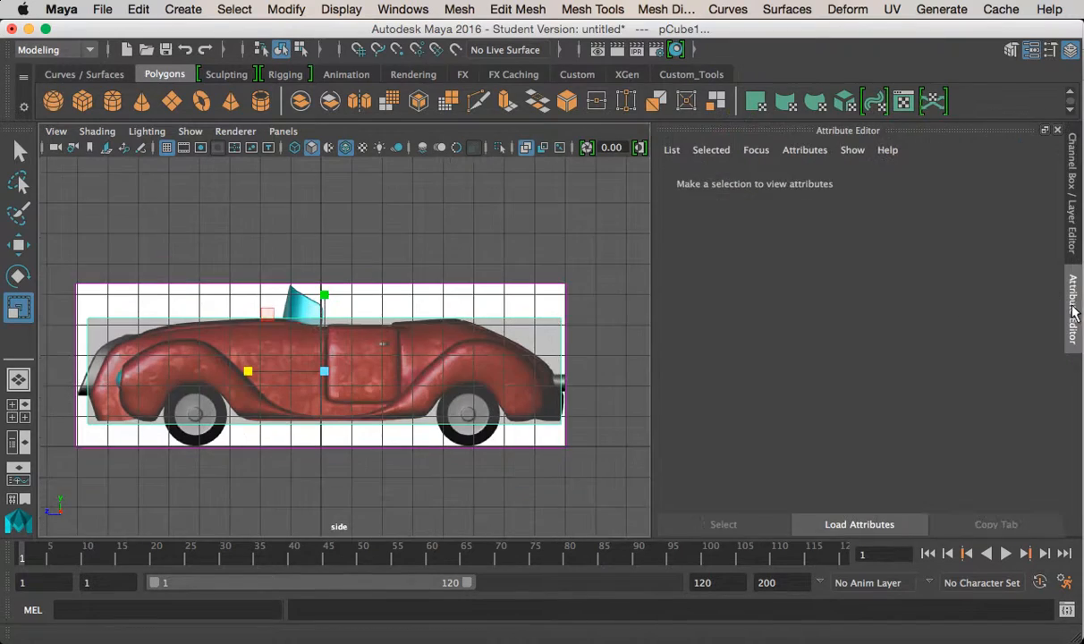
{"action": "left_click", "coordinate": [832, 182]}
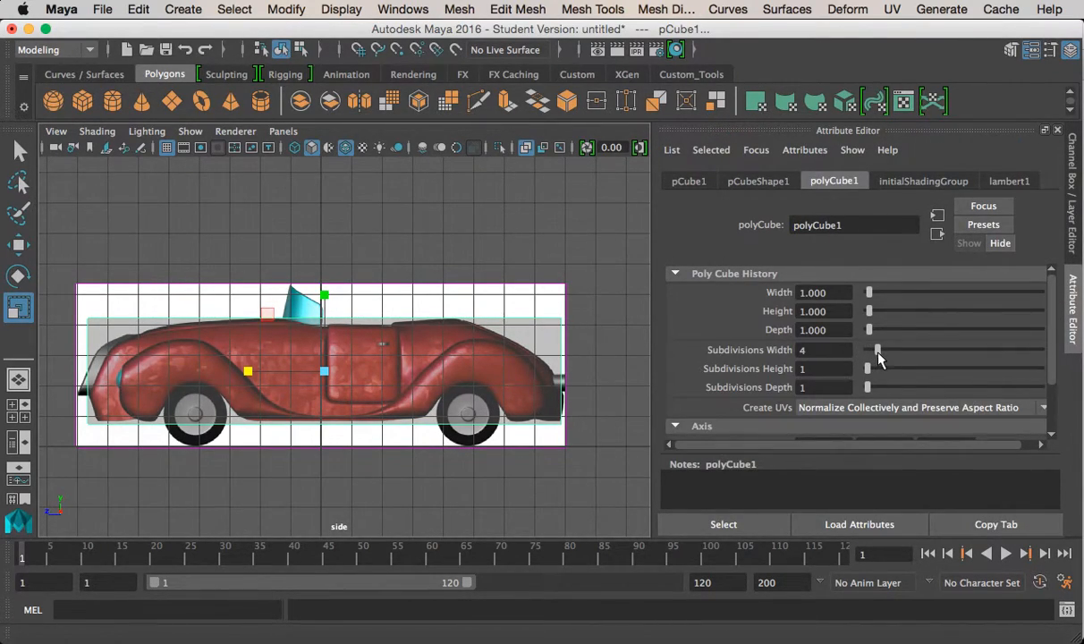
{"action": "left_click_drag", "start_coordinate": [868, 371], "coordinate": [871, 374]}
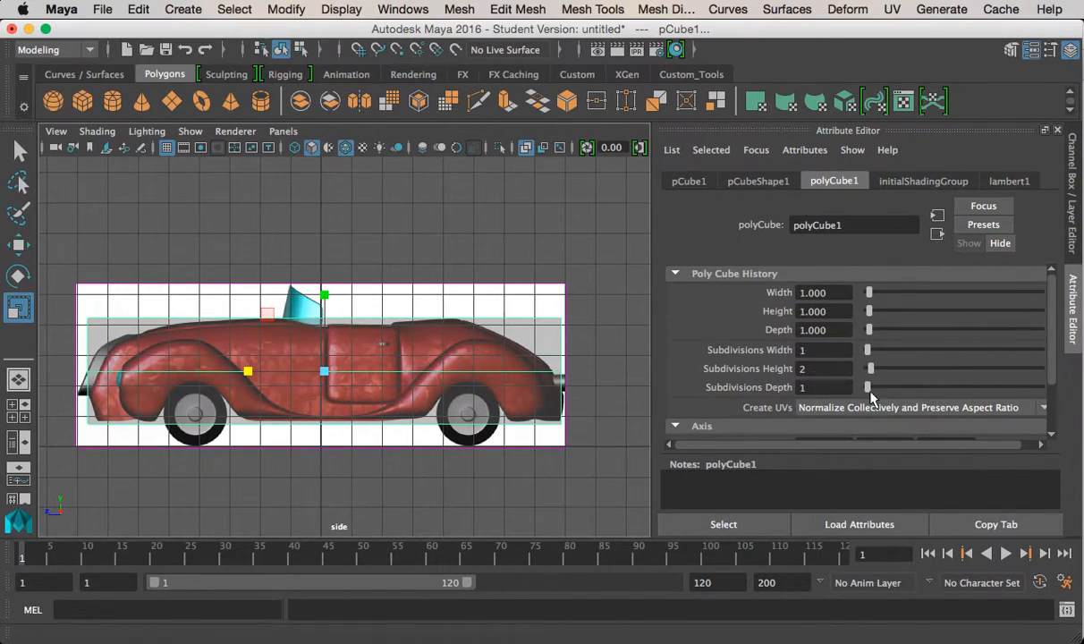
{"action": "left_click_drag", "start_coordinate": [872, 394], "coordinate": [892, 397]}
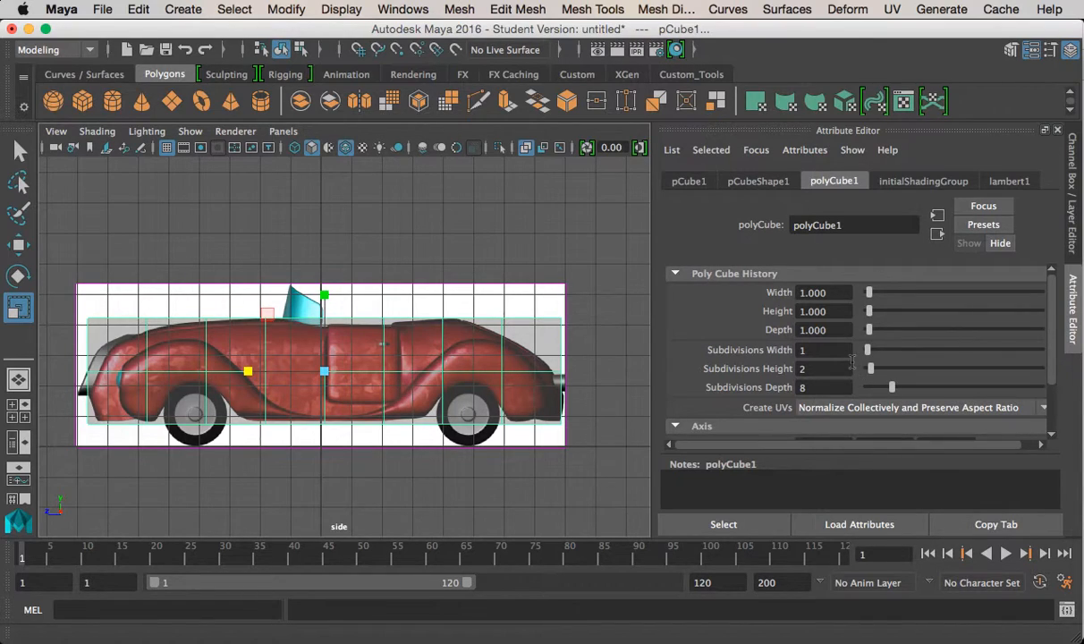
{"action": "key", "text": "space"}
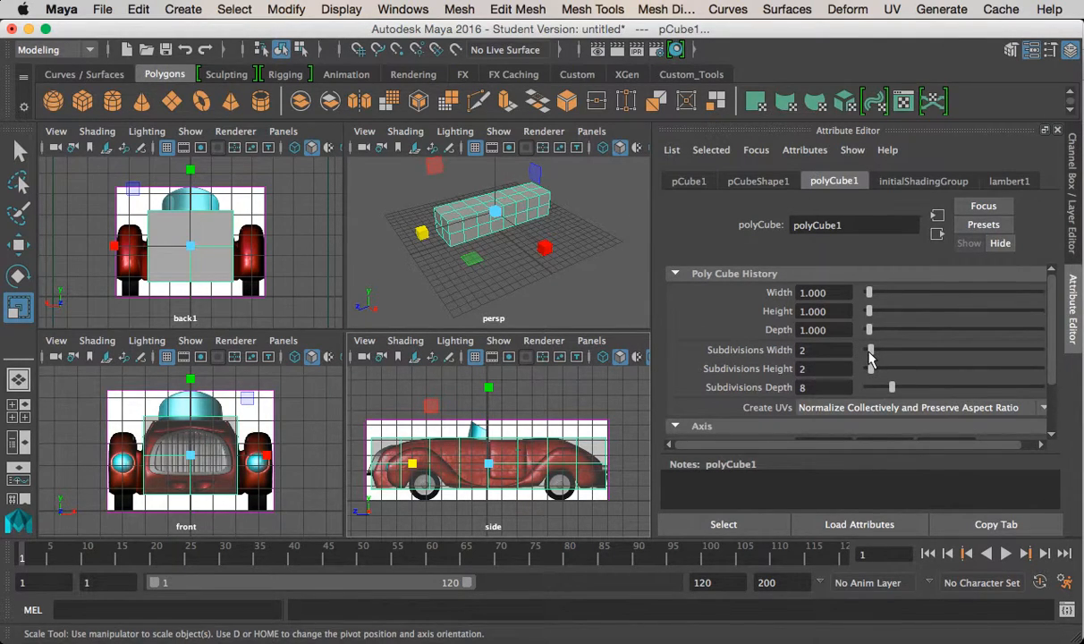
Step: In the side view, move the cube's top, middle and bottom front-end vertices to match the car's nose profile
{"action": "key", "text": "space"}
{"action": "middle_click_drag", "start_coordinate": [294, 378], "coordinate": [416, 387], "text": "alt"}
{"action": "right_click_drag", "start_coordinate": [376, 398], "coordinate": [497, 434], "text": "alt"}
{"action": "left_click", "coordinate": [1073, 205]}
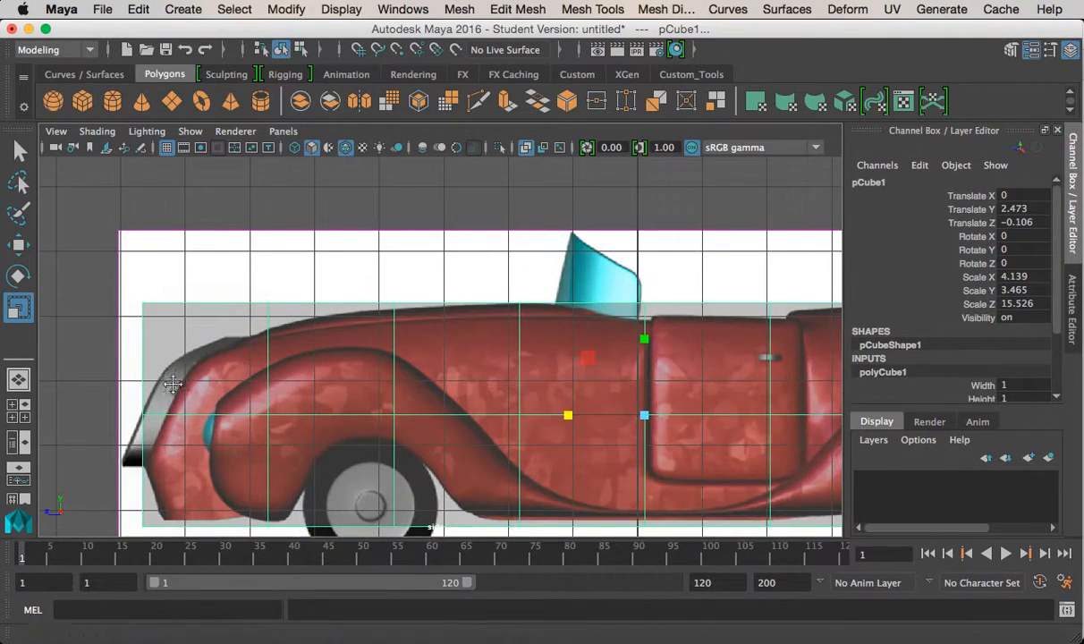
{"action": "middle_click_drag", "start_coordinate": [143, 385], "coordinate": [207, 377], "text": "alt"}
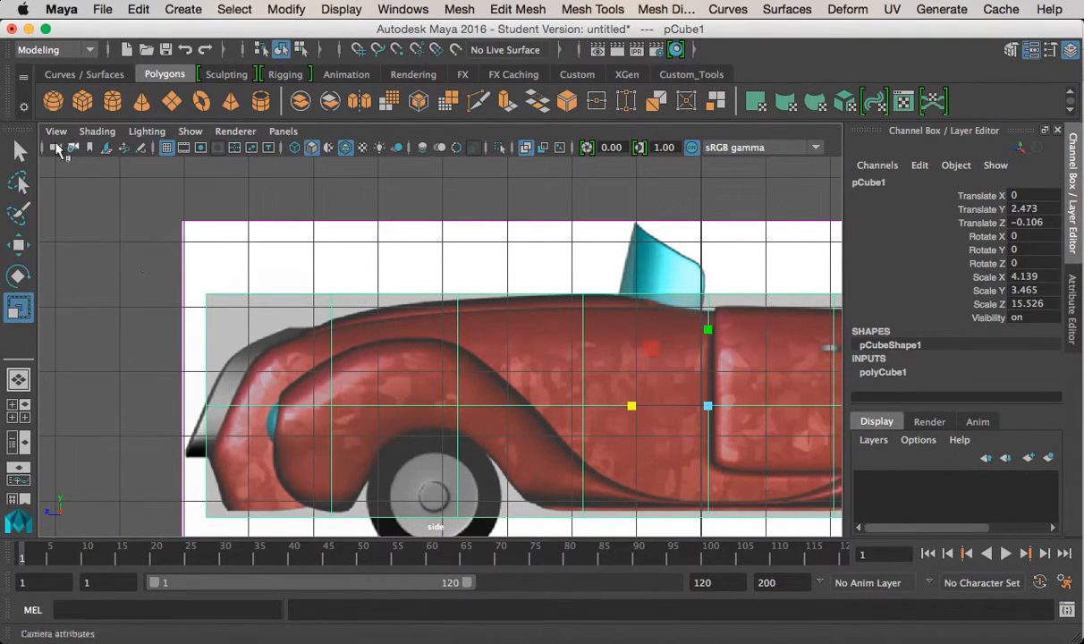
{"action": "left_click", "coordinate": [19, 151]}
{"action": "right_click_drag", "start_coordinate": [288, 331], "coordinate": [233, 205]}
{"action": "left_click_drag", "start_coordinate": [195, 280], "coordinate": [271, 339]}
{"action": "key", "text": "w"}
{"action": "left_click_drag", "start_coordinate": [196, 391], "coordinate": [207, 417]}
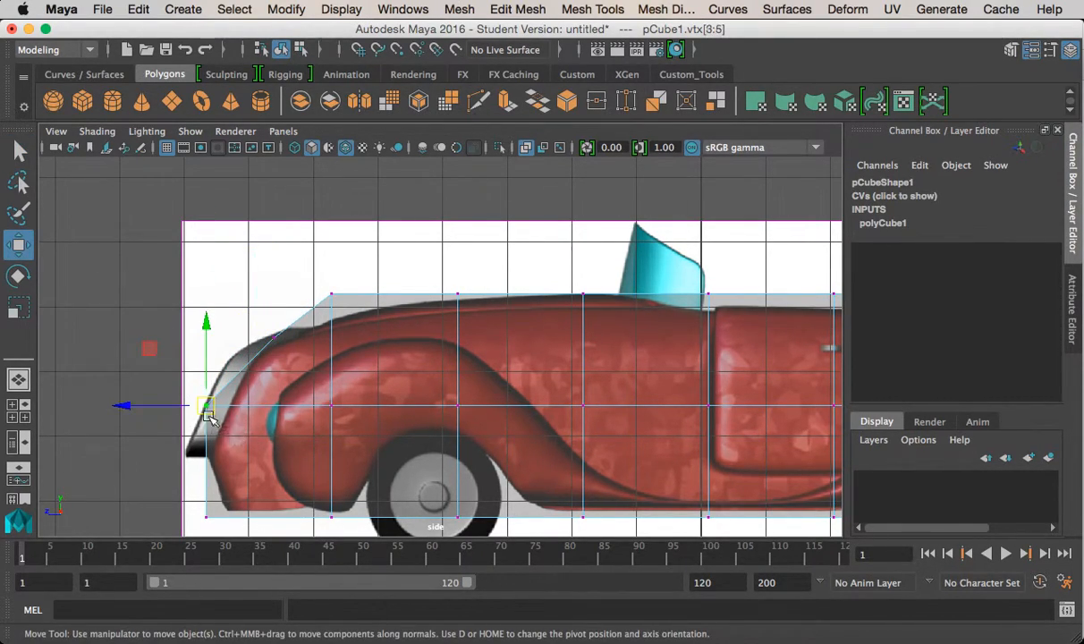
{"action": "left_click_drag", "start_coordinate": [130, 404], "coordinate": [151, 407]}
{"action": "left_click_drag", "start_coordinate": [187, 482], "coordinate": [226, 512]}
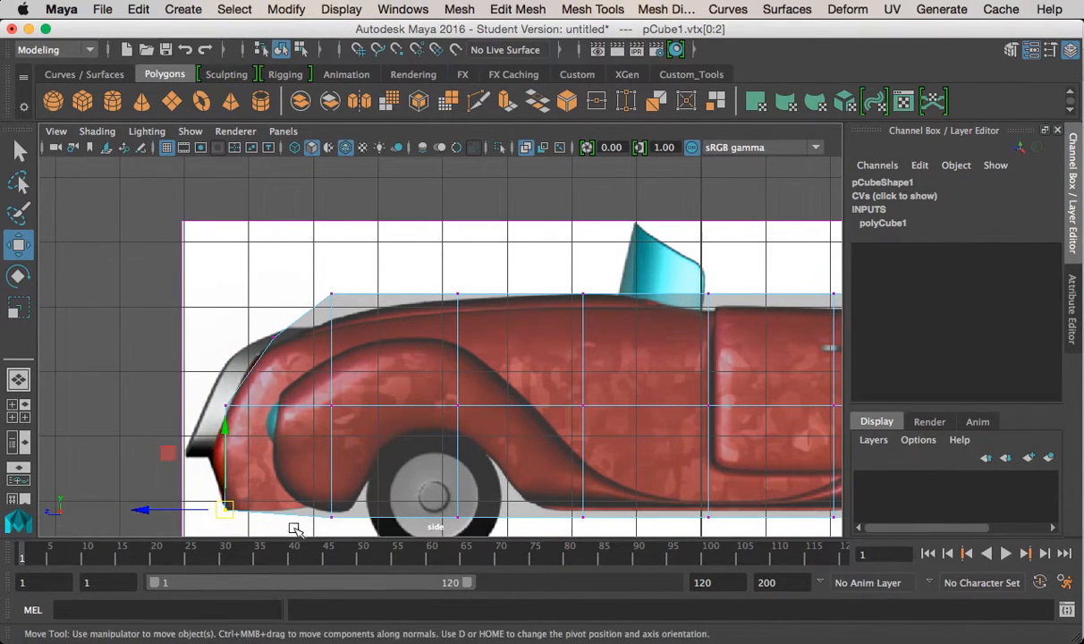
Step: Fit the second column's bottom vertices to the front fender's lower edge and raise the third column's to the wheel arch
{"action": "left_click_drag", "start_coordinate": [365, 542], "coordinate": [328, 510]}
{"action": "left_click_drag", "start_coordinate": [420, 488], "coordinate": [441, 353]}
{"action": "key", "text": "ctrl+z"}
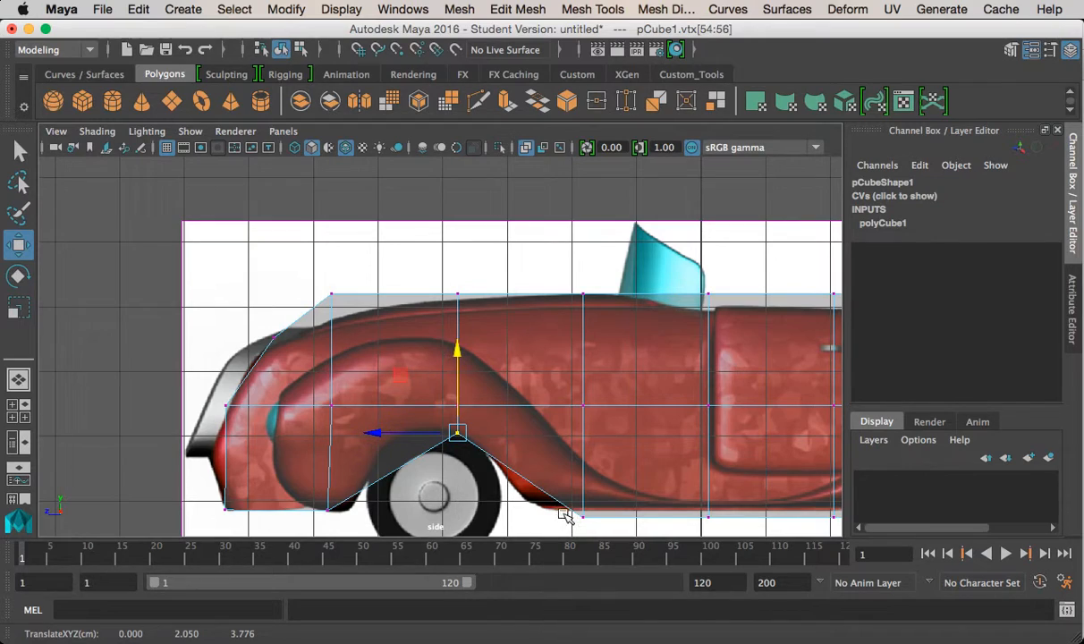
Step: Raise the bottom vertices behind the front wheel to the sill and shift the third and fourth vertex columns toward the nose
{"action": "left_click_drag", "start_coordinate": [555, 494], "coordinate": [617, 519]}
{"action": "left_click_drag", "start_coordinate": [530, 269], "coordinate": [605, 488]}
{"action": "left_click_drag", "start_coordinate": [583, 406], "coordinate": [537, 392]}
{"action": "left_click_drag", "start_coordinate": [443, 283], "coordinate": [485, 484]}
{"action": "left_click_drag", "start_coordinate": [454, 397], "coordinate": [427, 386]}
Step: Adjust the top vertices of the second, third and fourth columns to follow the hood line
{"action": "left_click_drag", "start_coordinate": [373, 234], "coordinate": [461, 313]}
{"action": "left_click_drag", "start_coordinate": [428, 201], "coordinate": [432, 217]}
{"action": "left_click_drag", "start_coordinate": [528, 235], "coordinate": [556, 288]}
{"action": "left_click_drag", "start_coordinate": [537, 204], "coordinate": [542, 217]}
{"action": "left_click_drag", "start_coordinate": [349, 305], "coordinate": [315, 272]}
{"action": "left_click_drag", "start_coordinate": [328, 213], "coordinate": [342, 234]}
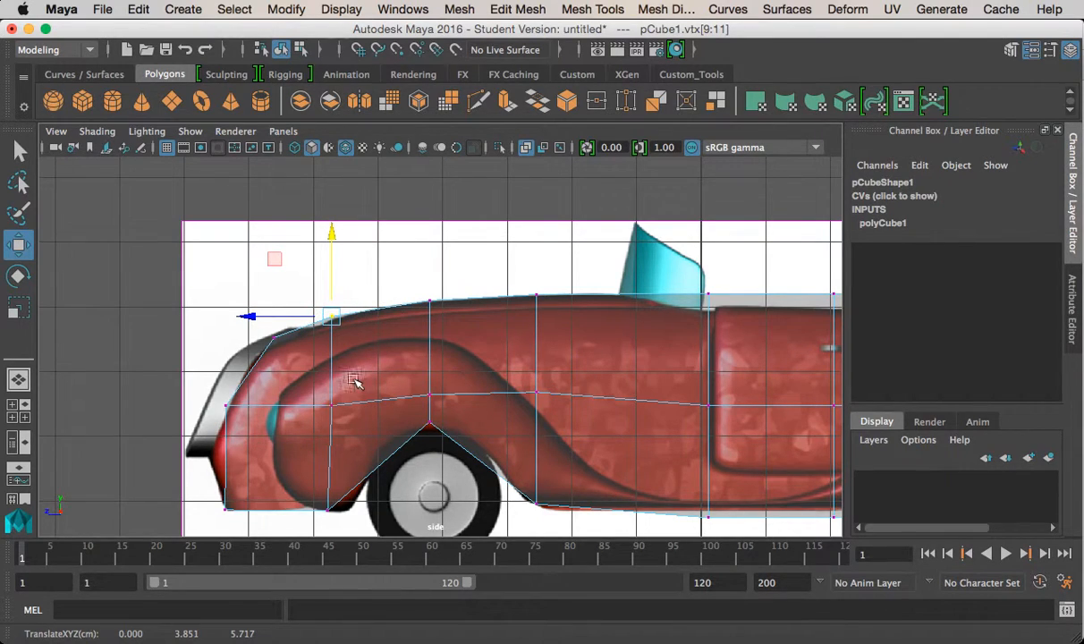
Step: Lower the top vertices along the door and at the start of the rear deck to the body's upper edge
{"action": "middle_click_drag", "start_coordinate": [332, 432], "coordinate": [455, 393], "text": "alt"}
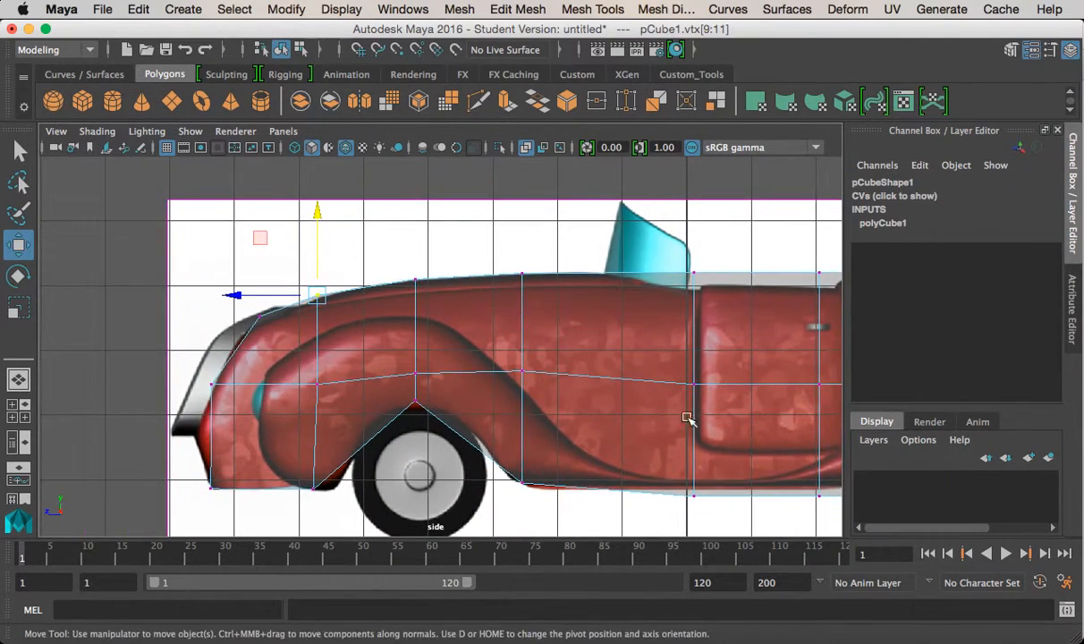
{"action": "middle_click_drag", "start_coordinate": [687, 417], "coordinate": [337, 403], "text": "alt"}
{"action": "middle_click_drag", "start_coordinate": [601, 417], "coordinate": [594, 417], "text": "alt"}
{"action": "left_click_drag", "start_coordinate": [324, 237], "coordinate": [347, 273]}
{"action": "left_click_drag", "start_coordinate": [334, 169], "coordinate": [341, 189]}
{"action": "left_click_drag", "start_coordinate": [407, 217], "coordinate": [514, 279]}
{"action": "left_click_drag", "start_coordinate": [567, 219], "coordinate": [610, 273]}
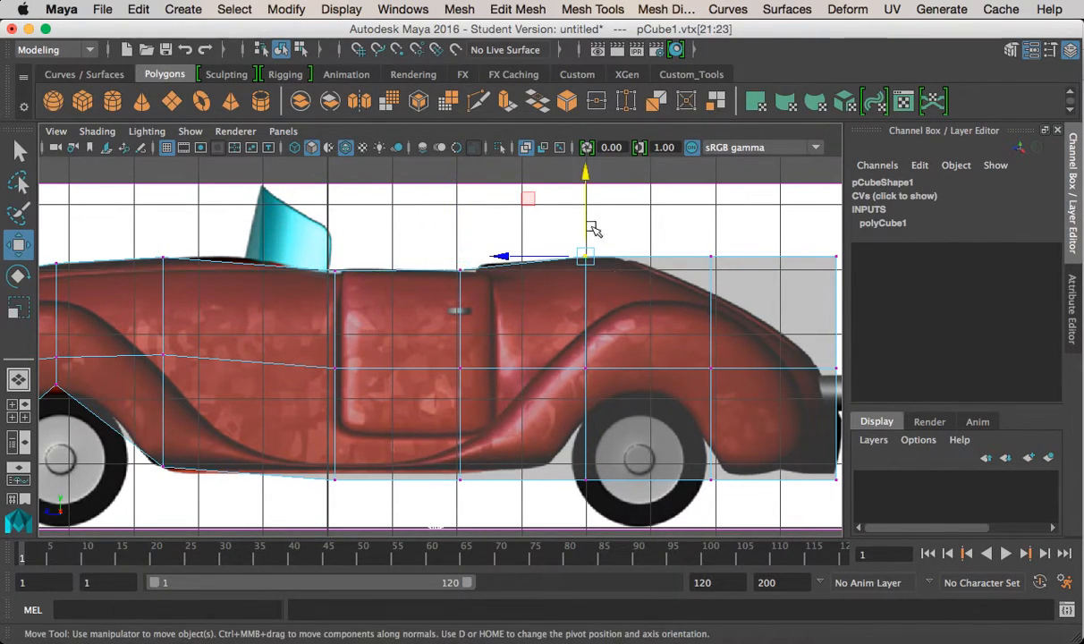
{"action": "left_click_drag", "start_coordinate": [588, 170], "coordinate": [592, 175]}
Step: Lower the last two columns' top vertices to follow the sloping tail of the car
{"action": "left_click_drag", "start_coordinate": [675, 249], "coordinate": [782, 290]}
{"action": "left_click_drag", "start_coordinate": [714, 174], "coordinate": [854, 286]}
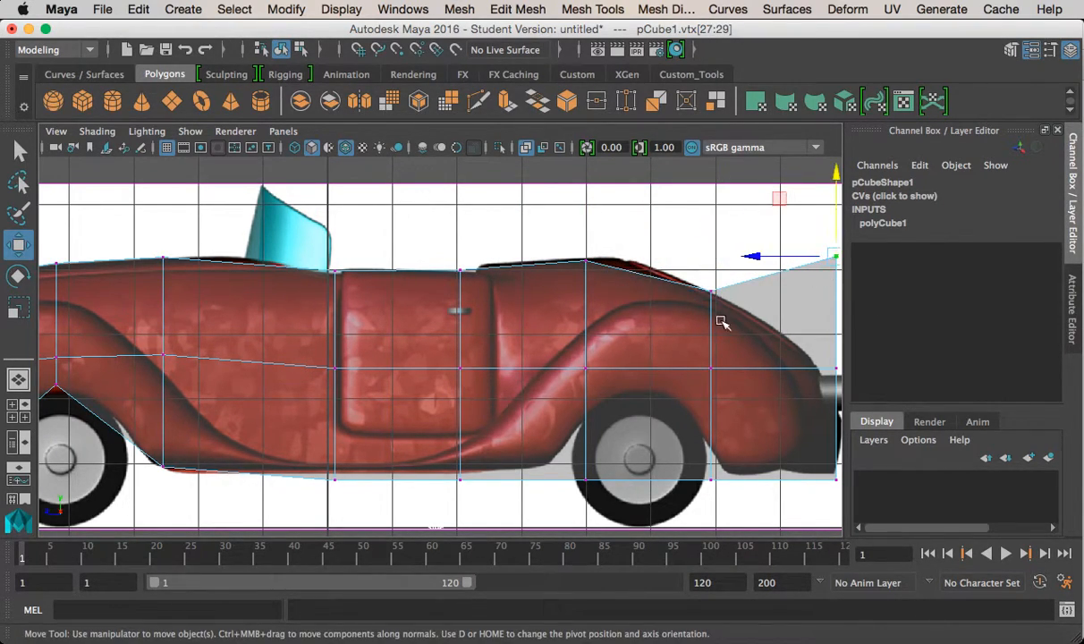
{"action": "middle_click_drag", "start_coordinate": [695, 337], "coordinate": [519, 337], "text": "alt"}
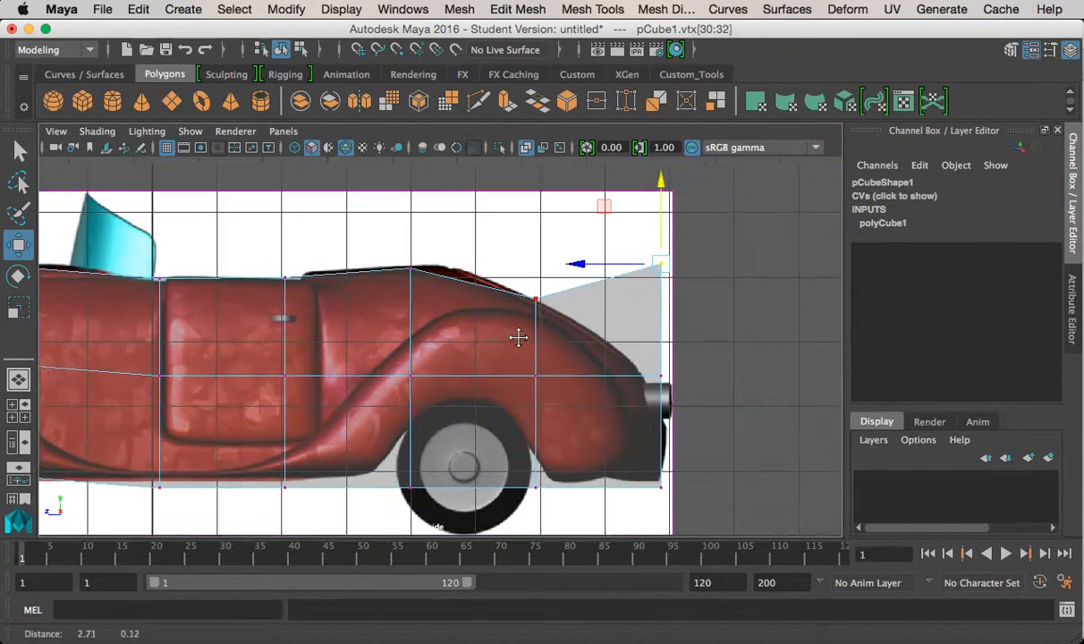
{"action": "left_click_drag", "start_coordinate": [661, 184], "coordinate": [659, 307]}
Step: Raise the bottom vertices from the door to the tail up to the lower edge of the car body
{"action": "left_click_drag", "start_coordinate": [641, 460], "coordinate": [673, 510]}
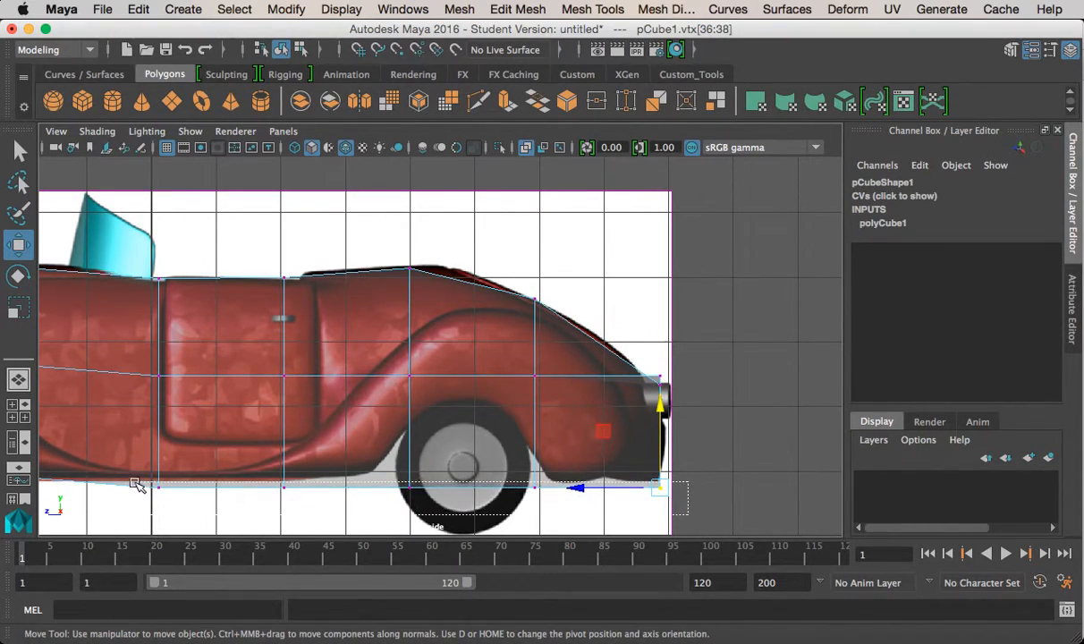
{"action": "left_click_drag", "start_coordinate": [135, 484], "coordinate": [591, 505], "text": "shift"}
{"action": "left_click_drag", "start_coordinate": [416, 407], "coordinate": [416, 398]}
Step: Shift the vertex column behind the rear wheel toward the tail to align with the rear fender's edge
{"action": "left_click_drag", "start_coordinate": [525, 477], "coordinate": [543, 459]}
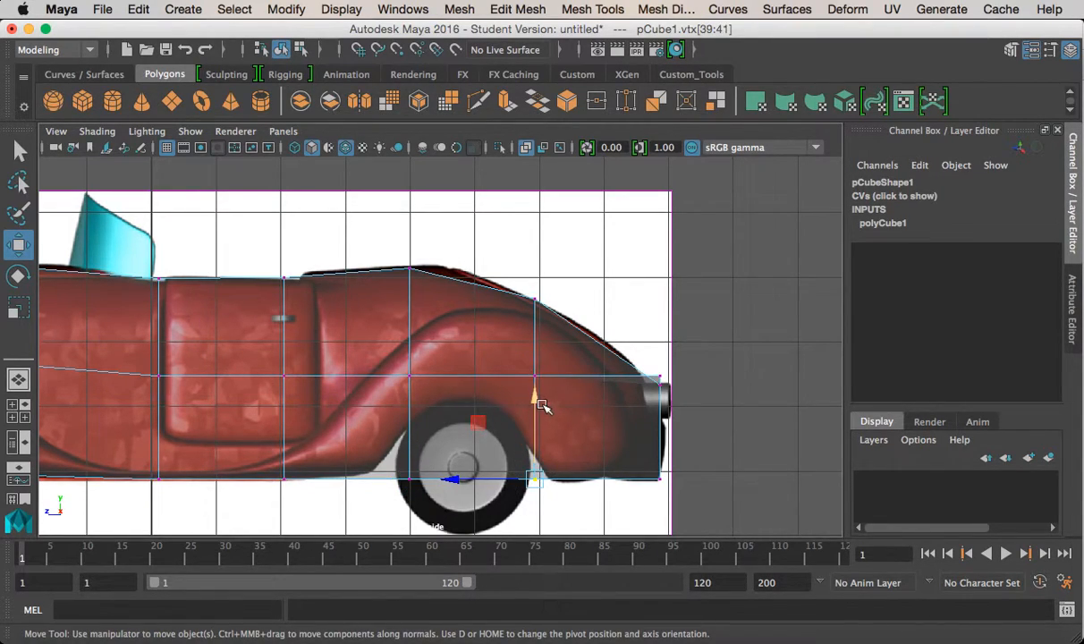
{"action": "left_click_drag", "start_coordinate": [498, 270], "coordinate": [537, 491]}
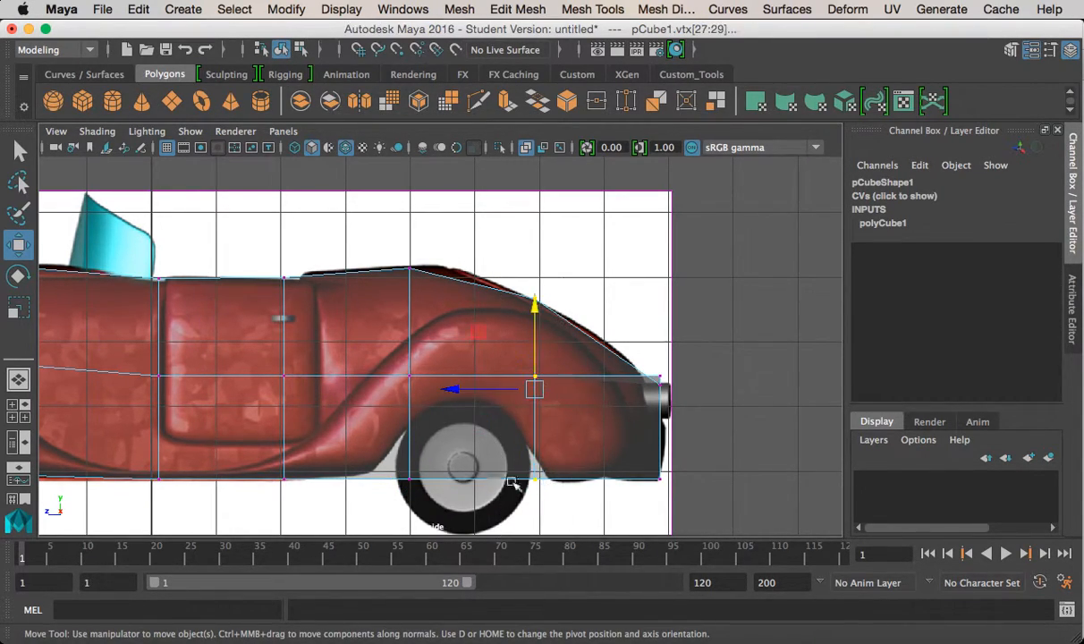
{"action": "left_click_drag", "start_coordinate": [445, 401], "coordinate": [465, 395]}
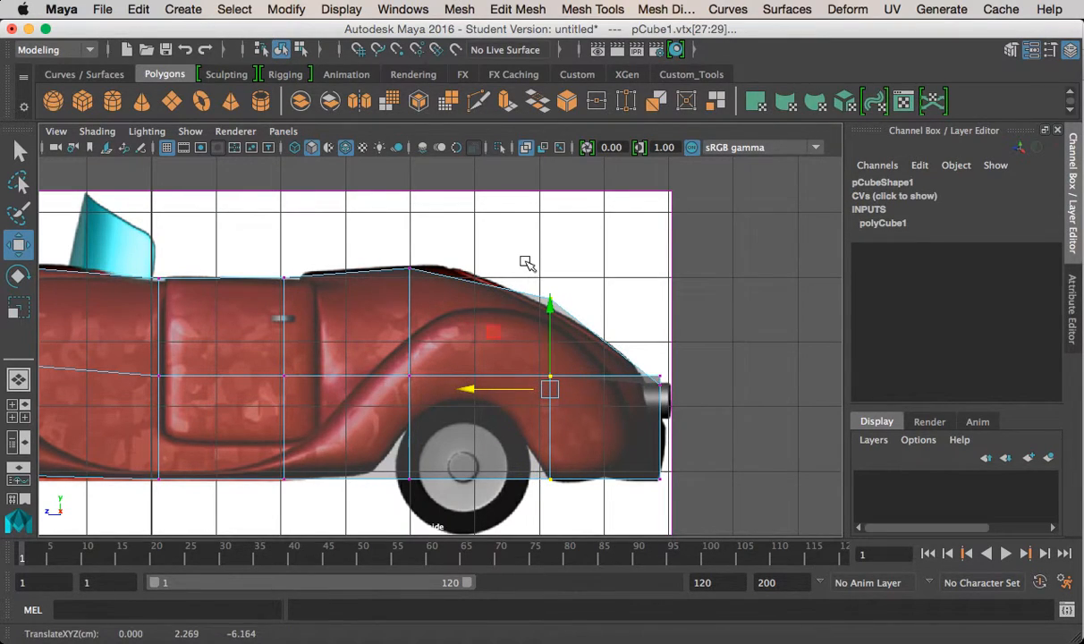
Step: Lower the top vertices behind the rear wheel onto the sloping tail outline and shift the next column rearward over the rear wheel
{"action": "left_click_drag", "start_coordinate": [529, 266], "coordinate": [561, 309]}
{"action": "left_click_drag", "start_coordinate": [549, 206], "coordinate": [551, 215]}
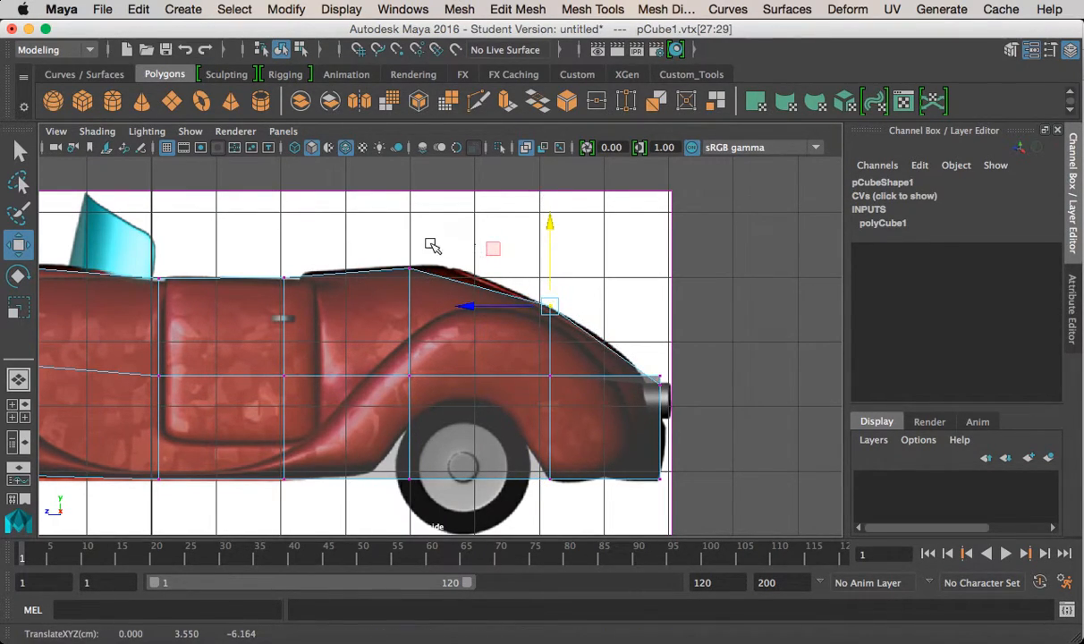
{"action": "left_click_drag", "start_coordinate": [428, 356], "coordinate": [386, 405]}
{"action": "left_click_drag", "start_coordinate": [331, 376], "coordinate": [376, 380]}
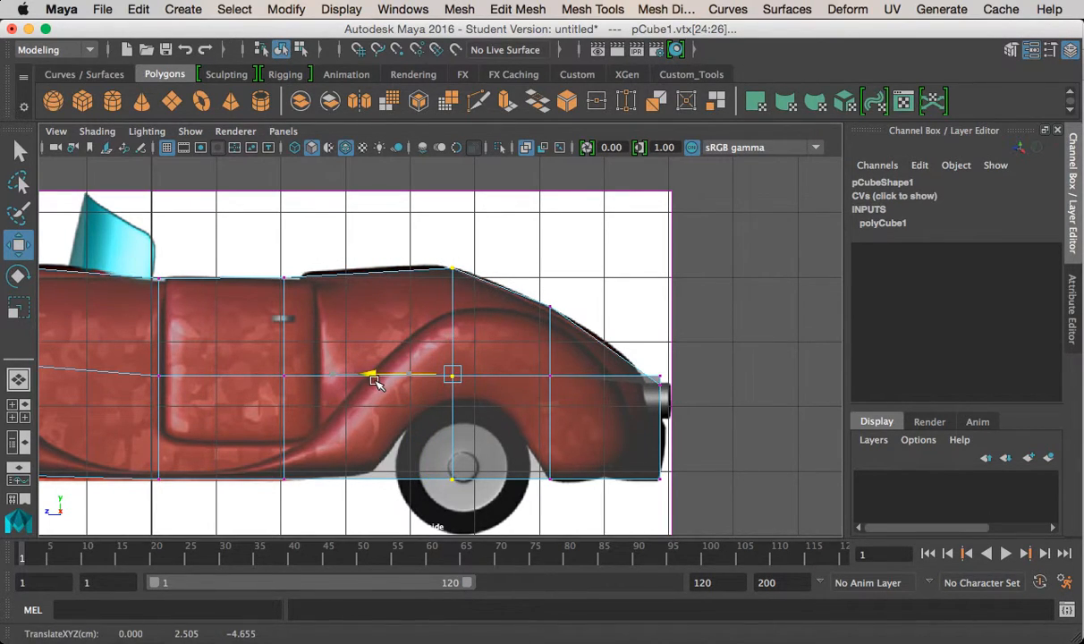
Step: Raise the bottom vertices over the rear wheel to the top of its arch and shift the columns before and above the wheel rearward
{"action": "left_click_drag", "start_coordinate": [434, 461], "coordinate": [475, 497]}
{"action": "left_click_drag", "start_coordinate": [451, 396], "coordinate": [450, 315]}
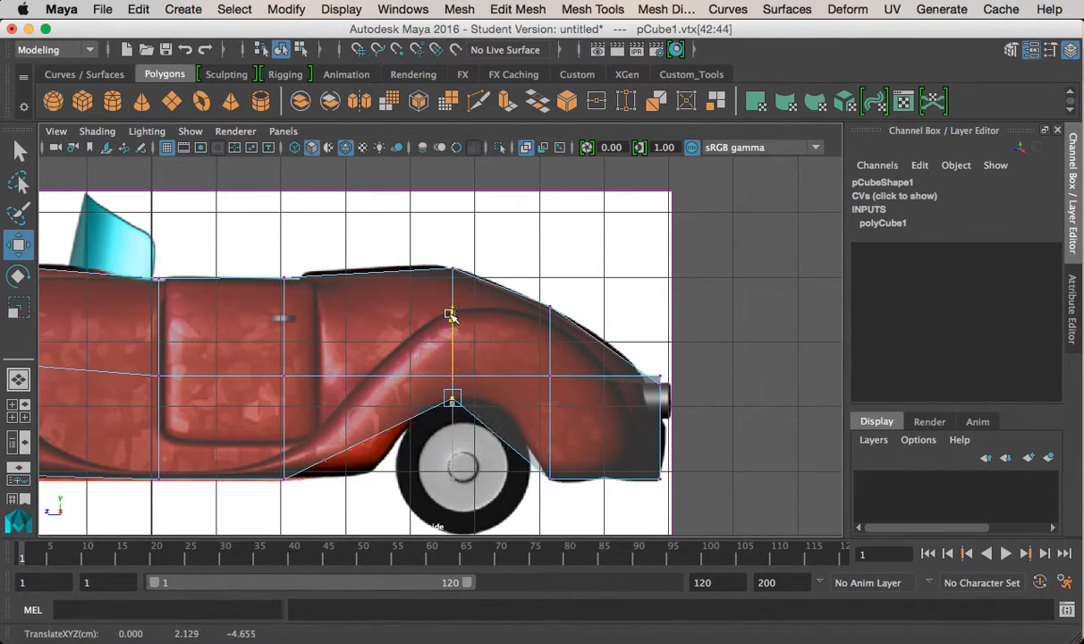
{"action": "left_click_drag", "start_coordinate": [254, 237], "coordinate": [297, 441]}
{"action": "left_click_drag", "start_coordinate": [213, 376], "coordinate": [283, 395]}
{"action": "left_click_drag", "start_coordinate": [430, 255], "coordinate": [508, 429]}
{"action": "left_click_drag", "start_coordinate": [370, 333], "coordinate": [386, 337]}
{"action": "left_click_drag", "start_coordinate": [324, 215], "coordinate": [368, 287]}
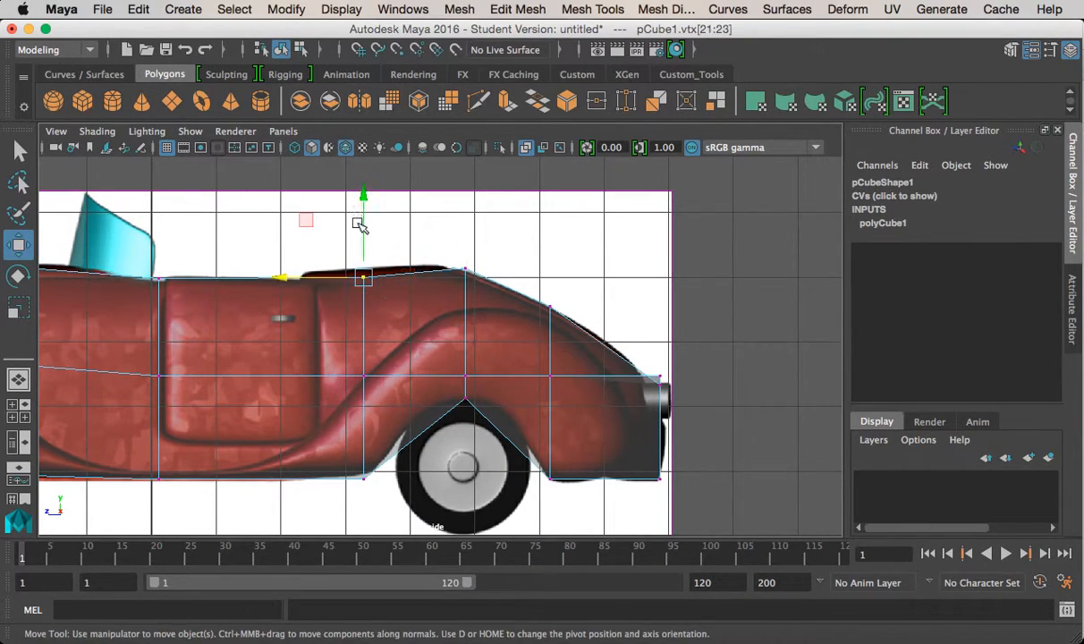
{"action": "left_click_drag", "start_coordinate": [361, 193], "coordinate": [364, 186]}
{"action": "key", "text": "ctrl+z"}
Step: In the front view, scale the body's upper side vertices inward and lower them to follow the rounded shoulders of the reference
{"action": "scroll", "coordinate": [323, 374], "scroll_direction": "down", "scroll_amount": 6}
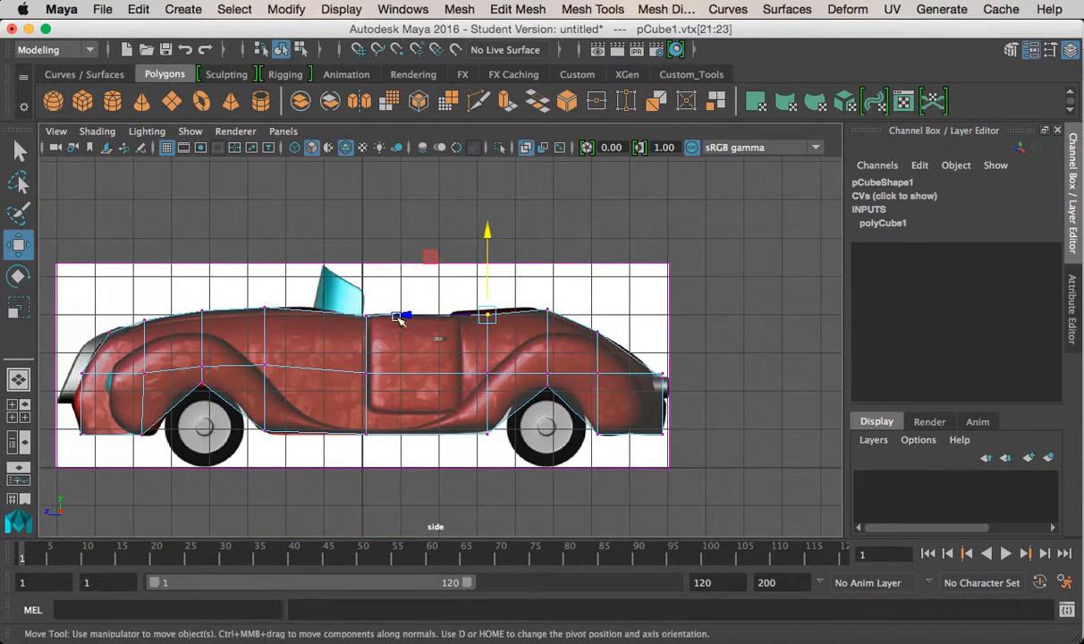
{"action": "right_click", "coordinate": [427, 356]}
{"action": "left_click", "coordinate": [511, 186]}
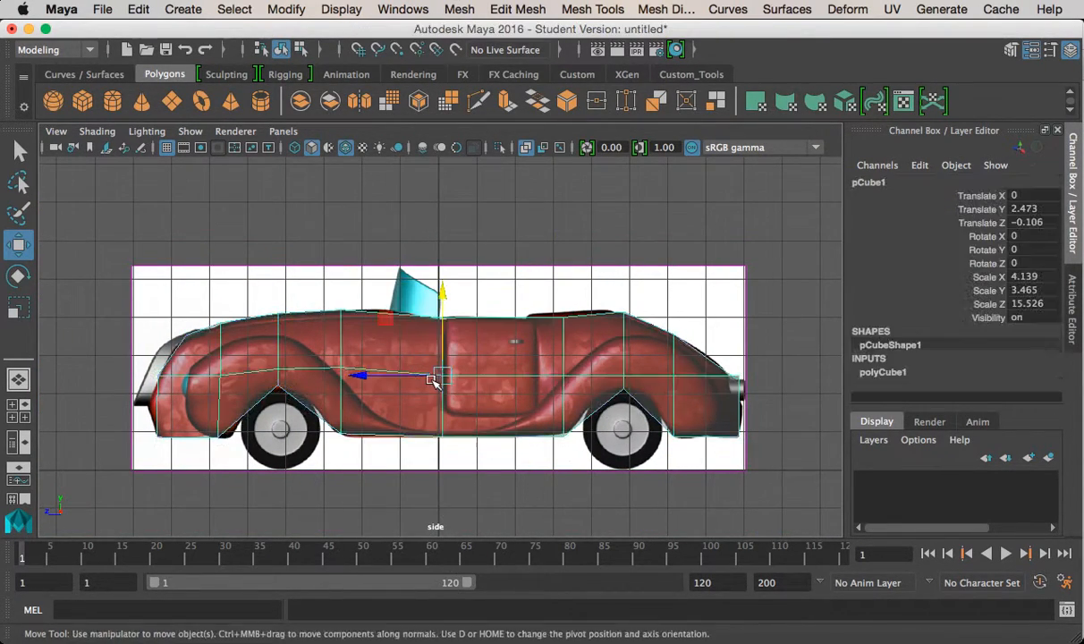
{"action": "key", "text": "space"}
{"action": "key", "text": "space"}
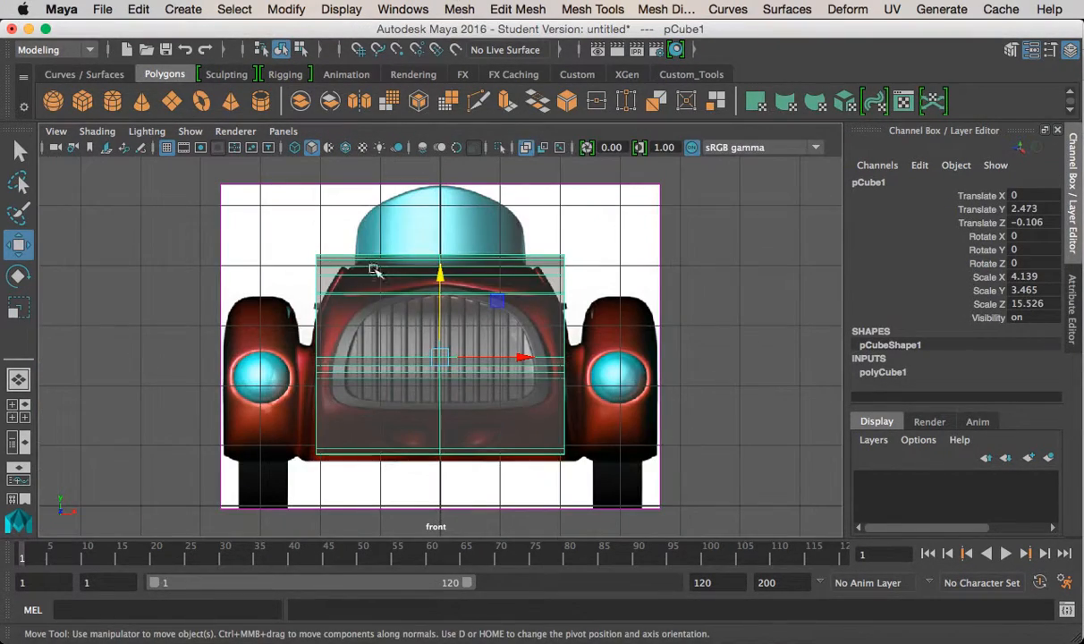
{"action": "right_click_drag", "start_coordinate": [362, 256], "coordinate": [327, 207]}
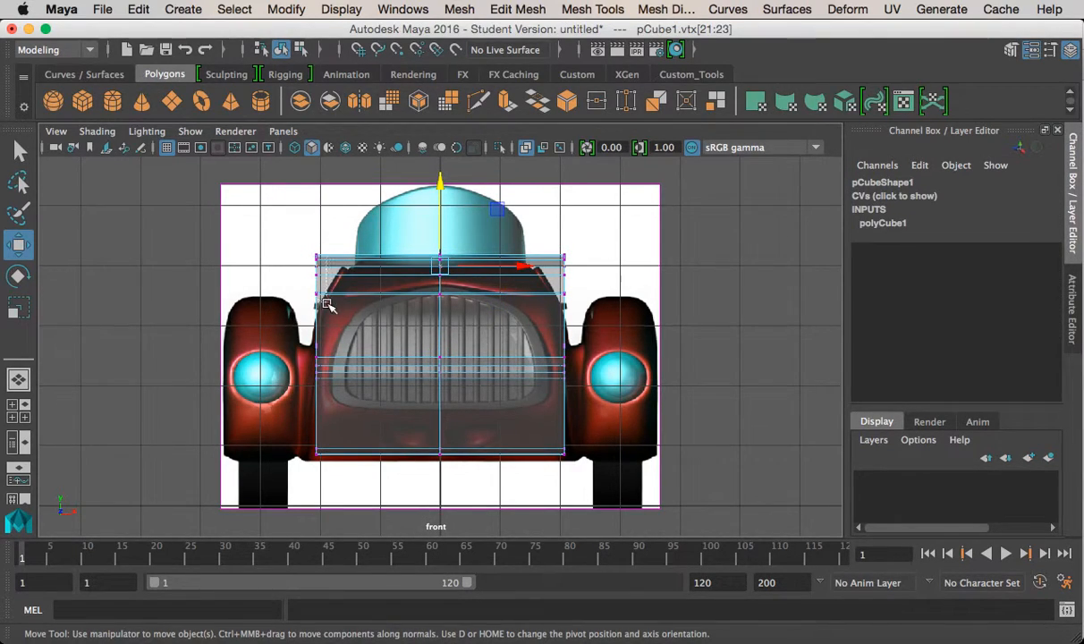
{"action": "left_click_drag", "start_coordinate": [327, 304], "coordinate": [331, 315]}
{"action": "left_click_drag", "start_coordinate": [322, 275], "coordinate": [322, 280]}
{"action": "key", "text": "z"}
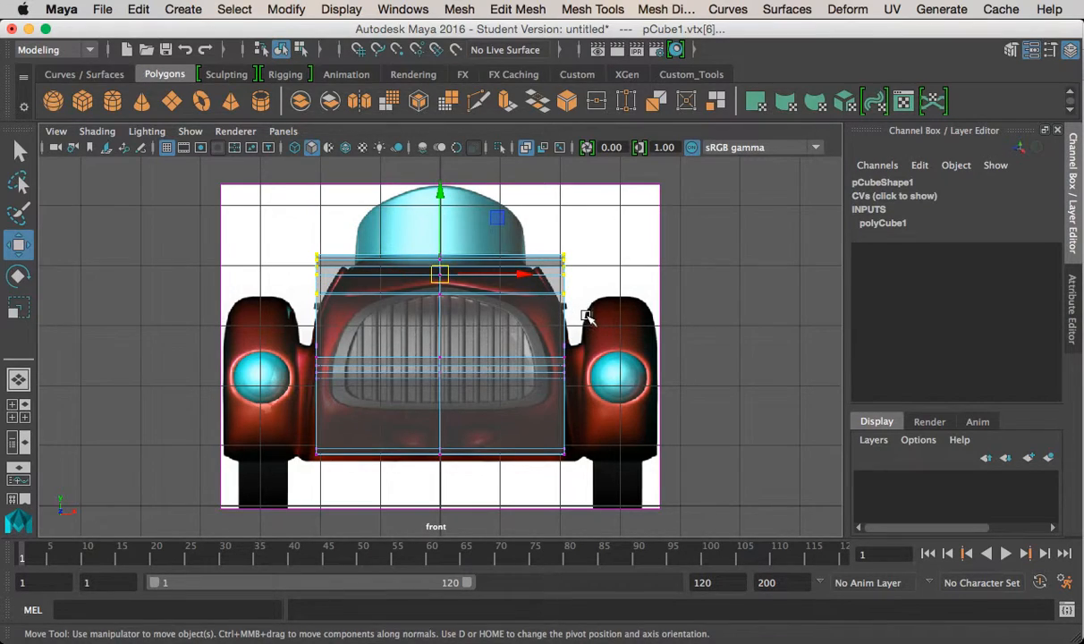
{"action": "key", "text": "r"}
{"action": "left_click_drag", "start_coordinate": [517, 275], "coordinate": [497, 274]}
{"action": "key", "text": "w"}
{"action": "left_click_drag", "start_coordinate": [442, 190], "coordinate": [442, 205]}
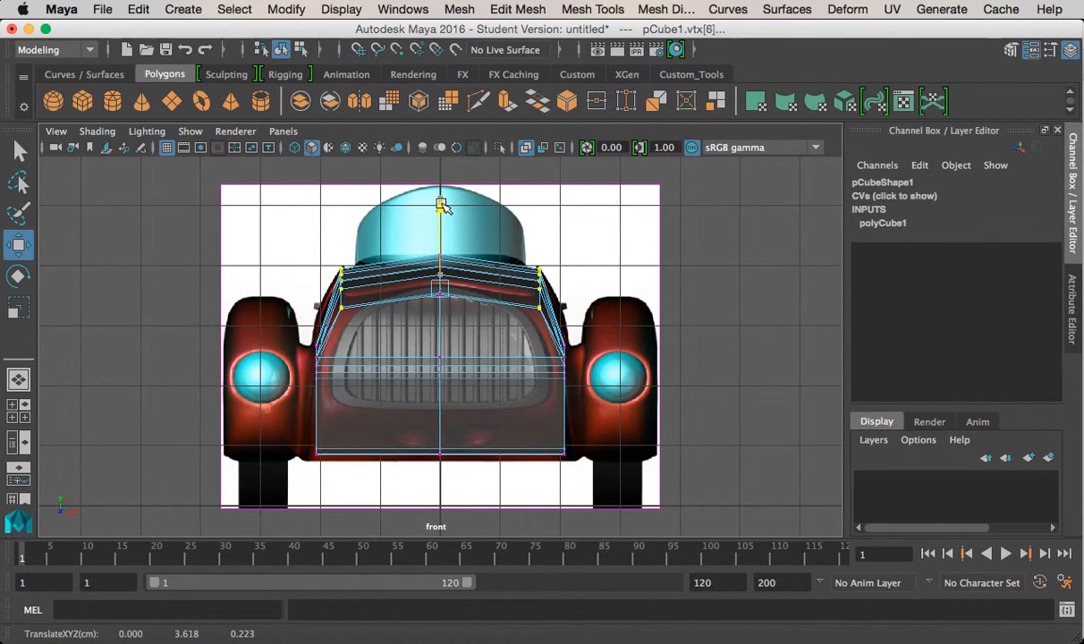
Step: Examine the blocked-out body in the perspective view, focusing on the overlapping faces at the tail end
{"action": "key", "text": "space"}
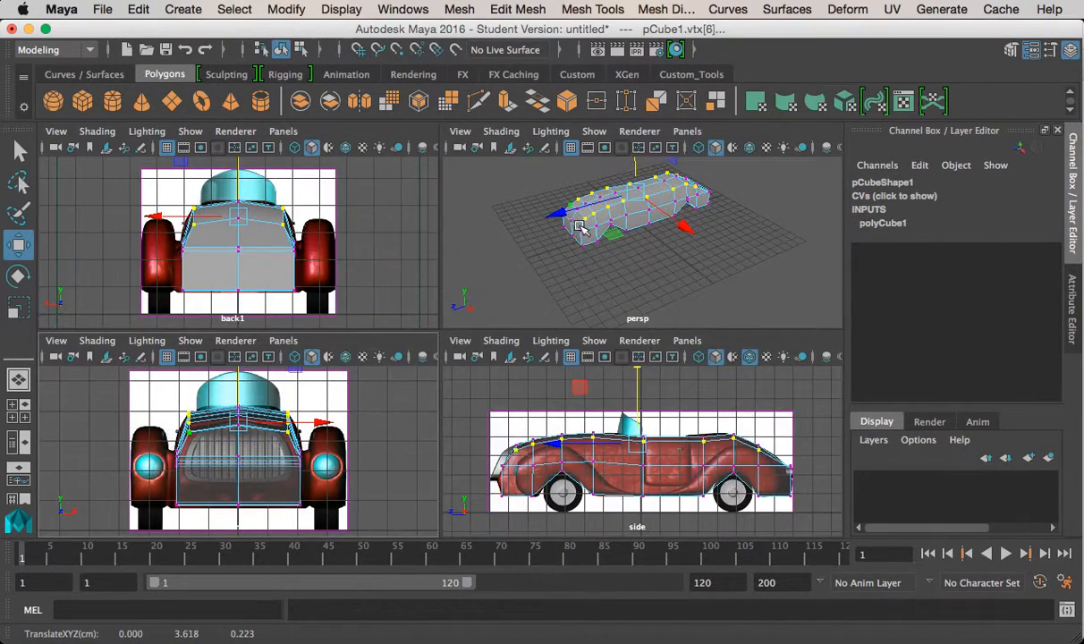
{"action": "key", "text": "space"}
{"action": "left_click_drag", "start_coordinate": [453, 273], "coordinate": [486, 337], "text": "alt"}
{"action": "right_click_drag", "start_coordinate": [485, 338], "coordinate": [570, 186]}
{"action": "left_click_drag", "start_coordinate": [576, 368], "coordinate": [474, 353], "text": "alt"}
{"action": "right_click_drag", "start_coordinate": [474, 353], "coordinate": [549, 337], "text": "alt"}
{"action": "left_click_drag", "start_coordinate": [550, 336], "coordinate": [611, 332], "text": "alt"}
{"action": "middle_click_drag", "start_coordinate": [610, 332], "coordinate": [495, 363], "text": "alt"}
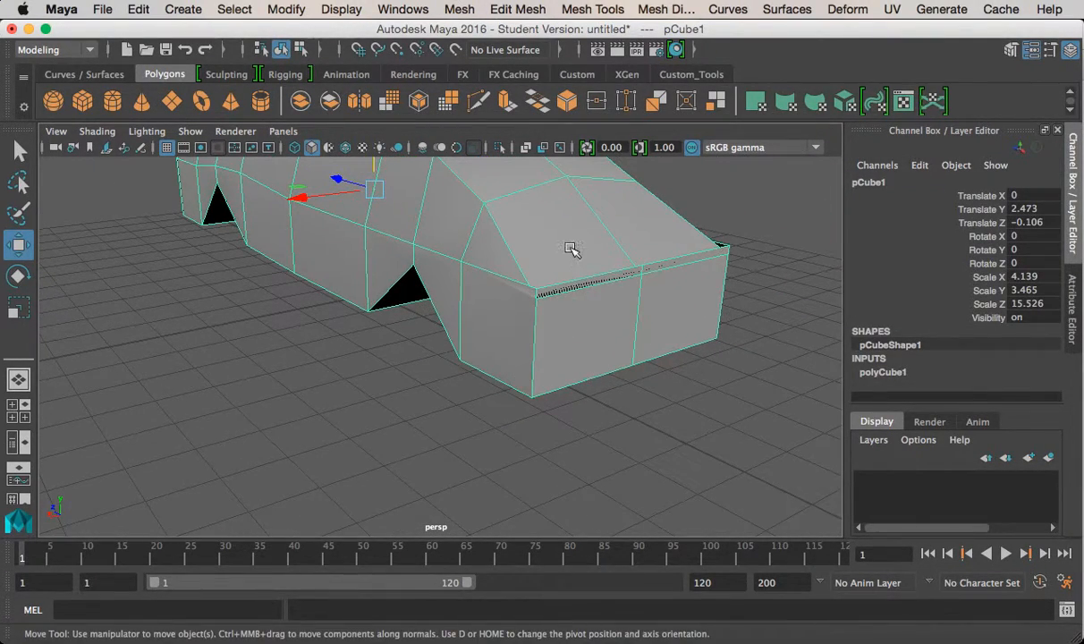
{"action": "right_click_drag", "start_coordinate": [520, 195], "coordinate": [520, 195]}
{"action": "left_click", "coordinate": [555, 324]}
{"action": "left_click", "coordinate": [725, 255], "text": "shift"}
{"action": "left_click_drag", "start_coordinate": [650, 186], "coordinate": [649, 211]}
{"action": "key", "text": "z"}
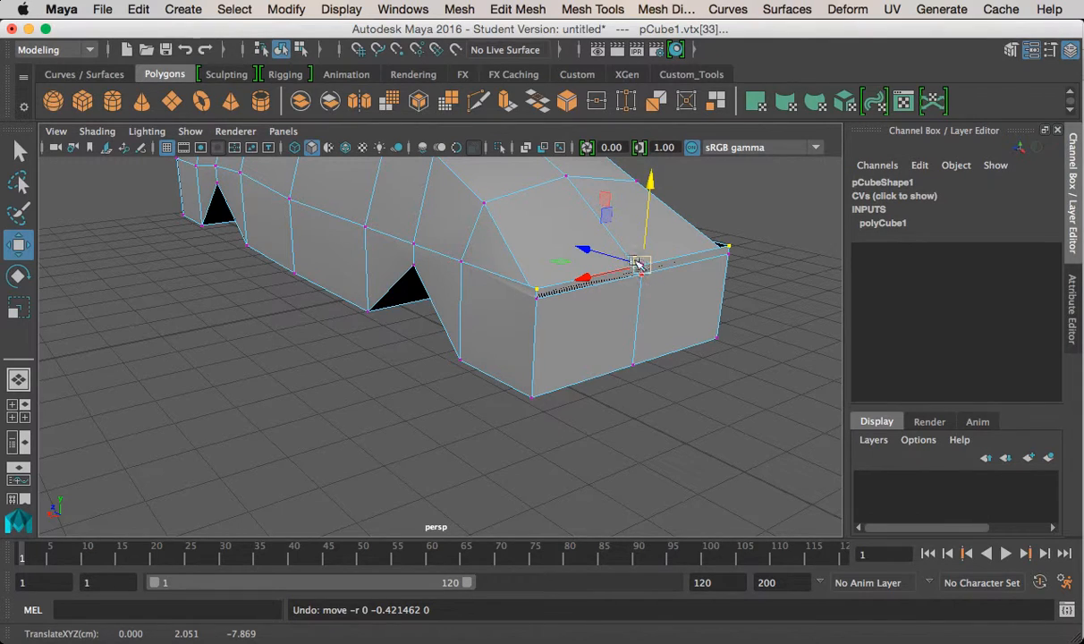
Step: Lower the three middle-row vertices across the tail end below the upper edge so the faces stop overlapping
{"action": "left_click", "coordinate": [732, 284]}
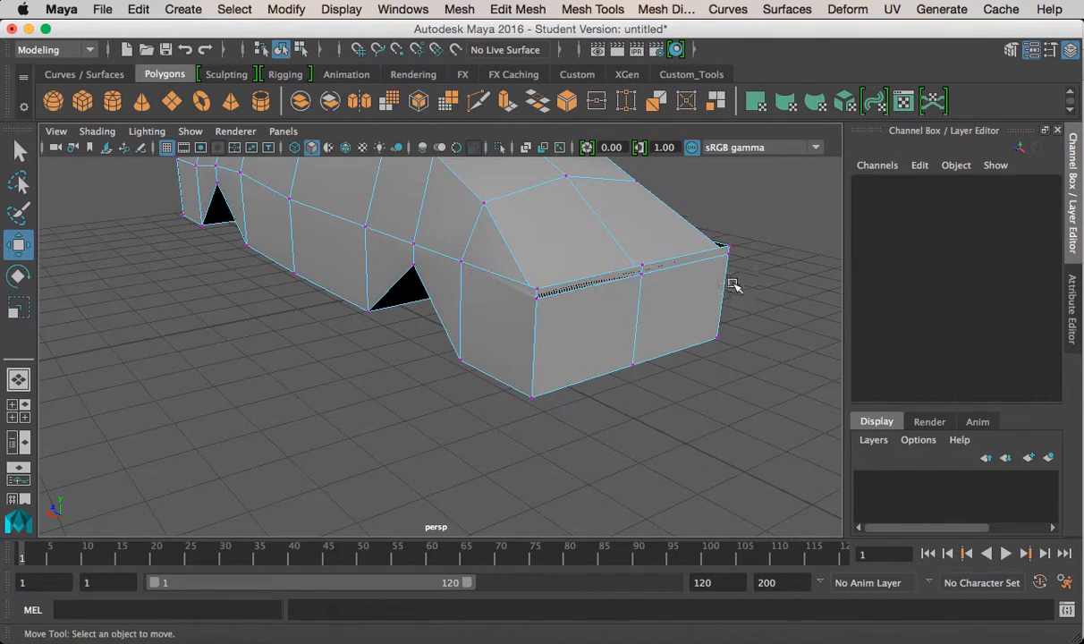
{"action": "left_click", "coordinate": [633, 268]}
{"action": "scroll", "coordinate": [644, 285], "scroll_direction": "up", "scroll_amount": 10}
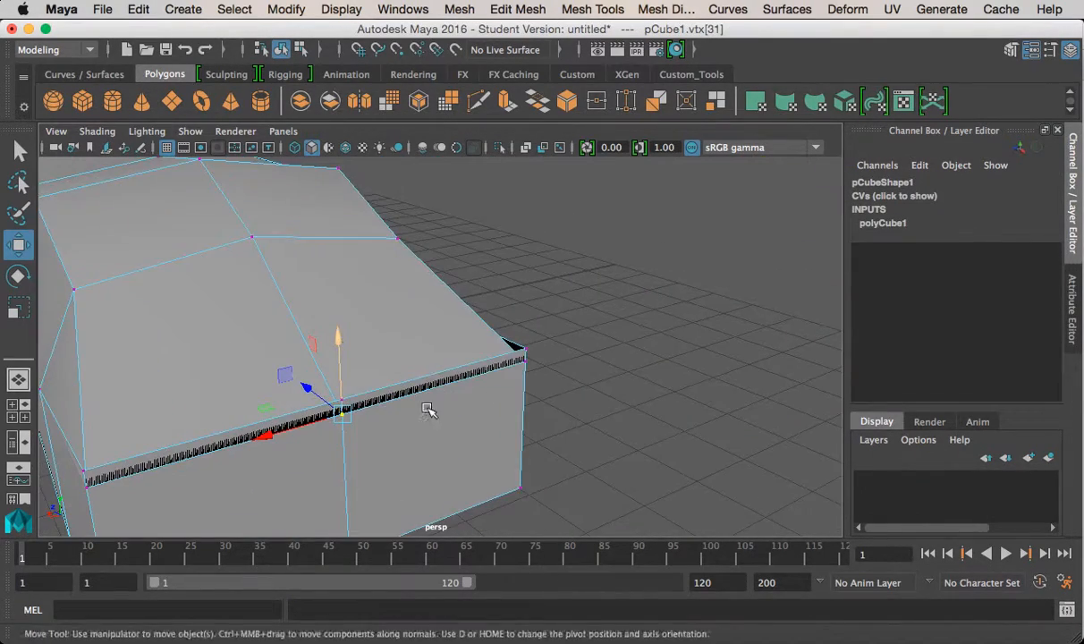
{"action": "middle_click_drag", "start_coordinate": [474, 380], "coordinate": [526, 332], "text": "alt"}
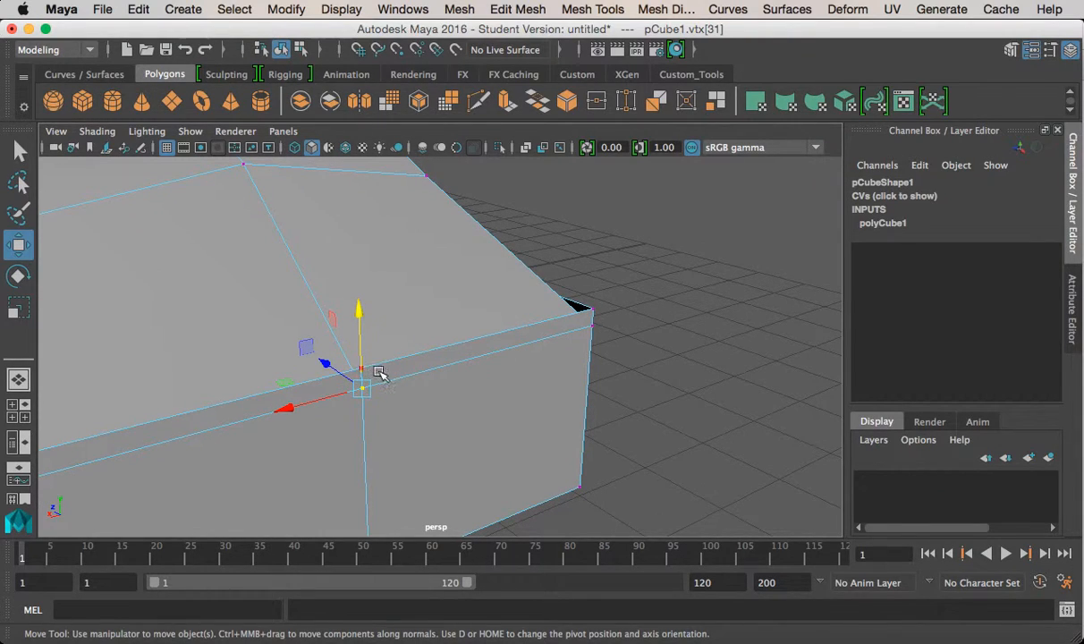
{"action": "left_click", "coordinate": [356, 370]}
{"action": "left_click_drag", "start_coordinate": [450, 371], "coordinate": [358, 353], "text": "alt"}
{"action": "left_click", "coordinate": [561, 333], "text": "shift"}
{"action": "left_click_drag", "start_coordinate": [322, 400], "coordinate": [324, 401], "text": "shift"}
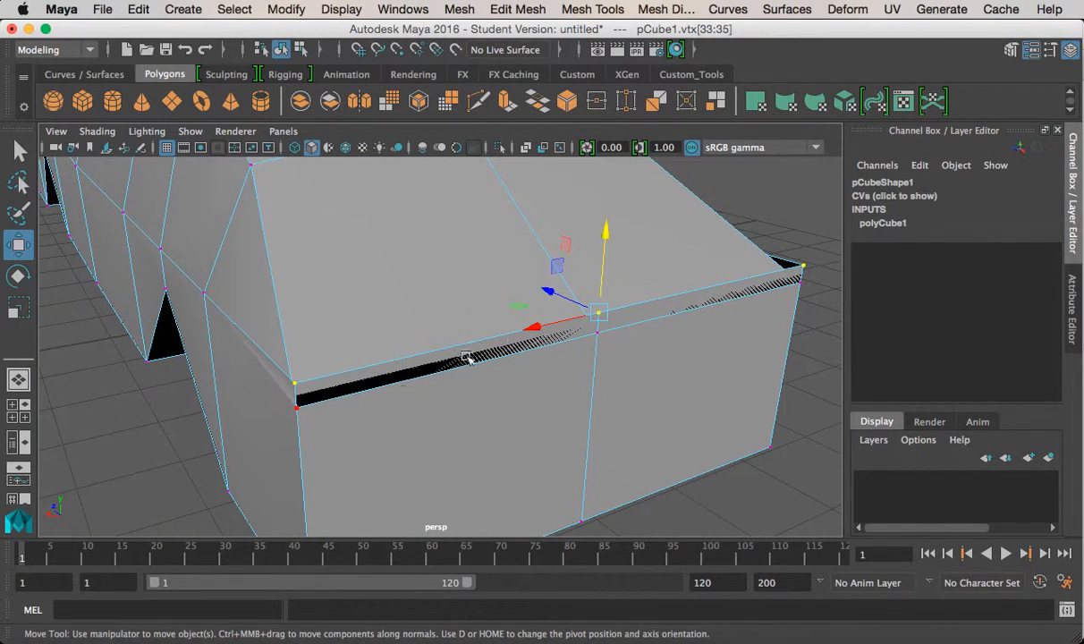
{"action": "left_click_drag", "start_coordinate": [609, 227], "coordinate": [610, 322]}
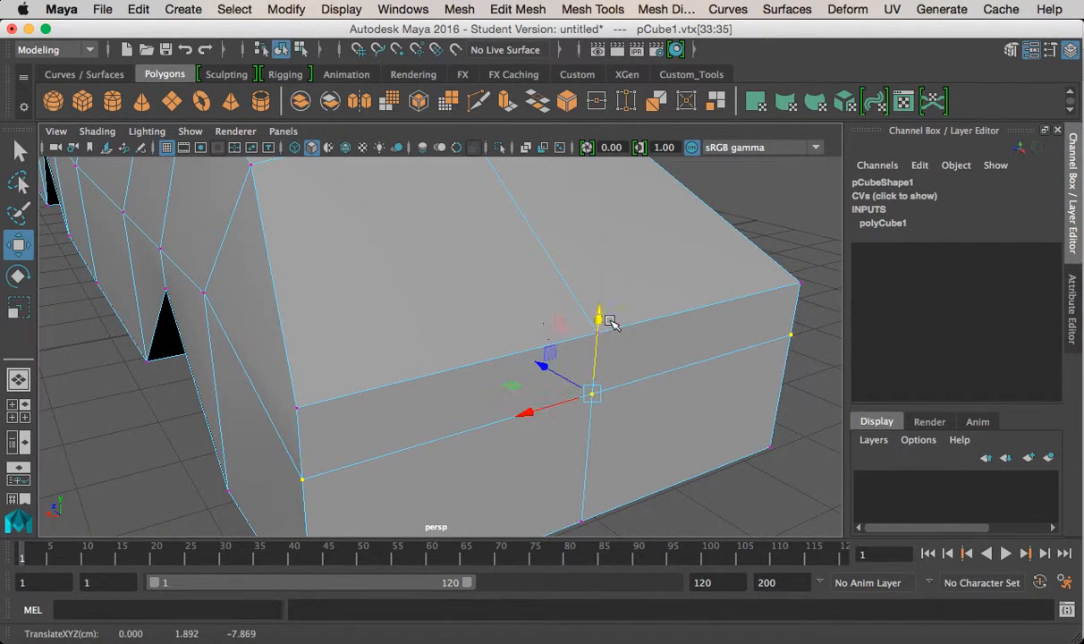
Step: Return to object mode and examine the whole body mesh from the rear in the perspective view
{"action": "right_click_drag", "start_coordinate": [408, 323], "coordinate": [383, 294], "text": "alt"}
{"action": "left_click_drag", "start_coordinate": [383, 294], "coordinate": [505, 313], "text": "alt"}
{"action": "right_click_drag", "start_coordinate": [504, 312], "coordinate": [492, 271], "text": "alt"}
{"action": "left_click_drag", "start_coordinate": [447, 299], "coordinate": [528, 295], "text": "alt"}
{"action": "right_click_drag", "start_coordinate": [528, 212], "coordinate": [541, 266]}
{"action": "left_click", "coordinate": [541, 266]}
{"action": "left_click_drag", "start_coordinate": [429, 331], "coordinate": [564, 322], "text": "alt"}
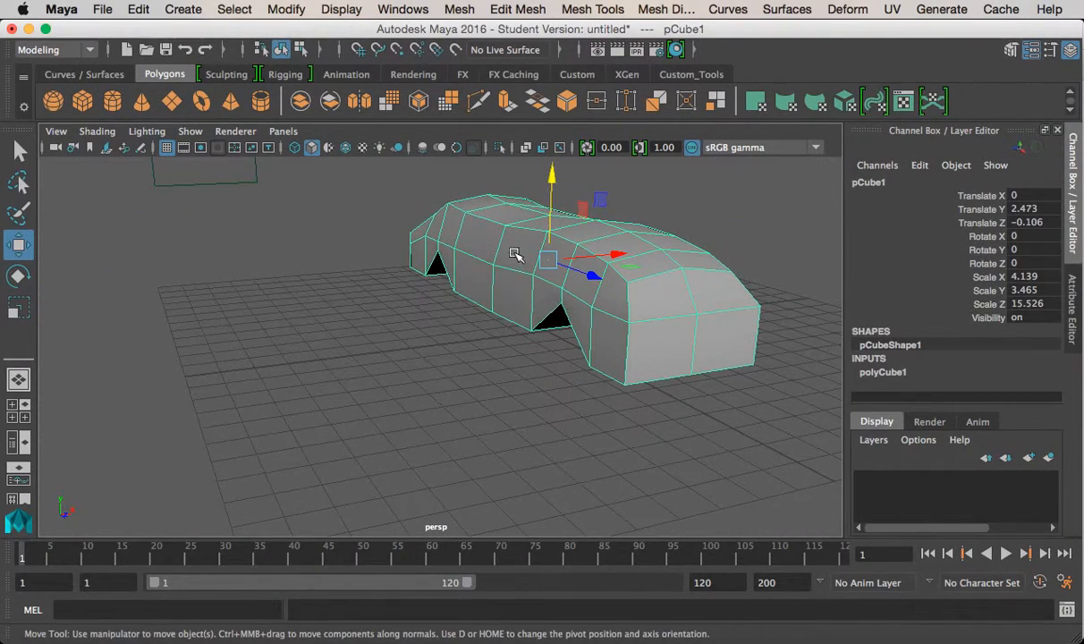
Step: Try softening all edges of the body mesh and undo the change
{"action": "right_click_drag", "start_coordinate": [508, 261], "coordinate": [650, 249], "text": "shift"}
{"action": "left_click", "coordinate": [557, 388]}
{"action": "left_click_drag", "start_coordinate": [558, 387], "coordinate": [465, 394], "text": "alt"}
{"action": "left_click", "coordinate": [574, 407]}
{"action": "left_click_drag", "start_coordinate": [507, 359], "coordinate": [331, 349], "text": "alt"}
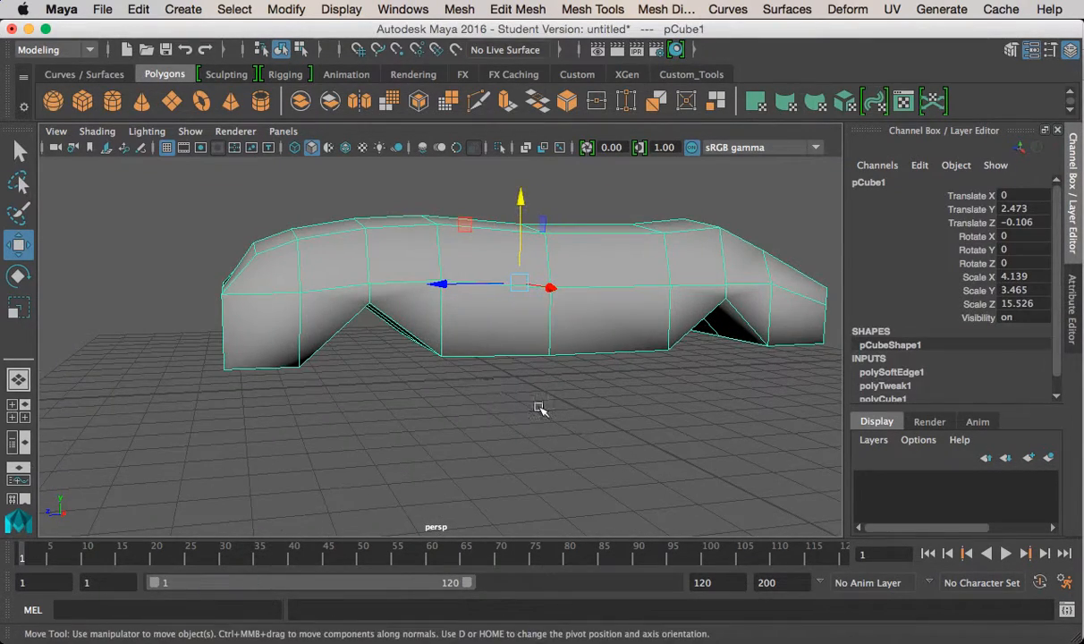
{"action": "key", "text": "ctrl+z"}
{"action": "key", "text": "ctrl+z"}
{"action": "key", "text": "ctrl+z"}
{"action": "key", "text": "ctrl+z"}
Step: Display the body mesh in smooth mesh preview and check its rounded shape
{"action": "left_click_drag", "start_coordinate": [410, 402], "coordinate": [368, 440], "text": "alt"}
{"action": "left_click", "coordinate": [461, 398]}
{"action": "left_click_drag", "start_coordinate": [462, 398], "coordinate": [501, 393], "text": "alt"}
{"action": "key", "text": "3"}
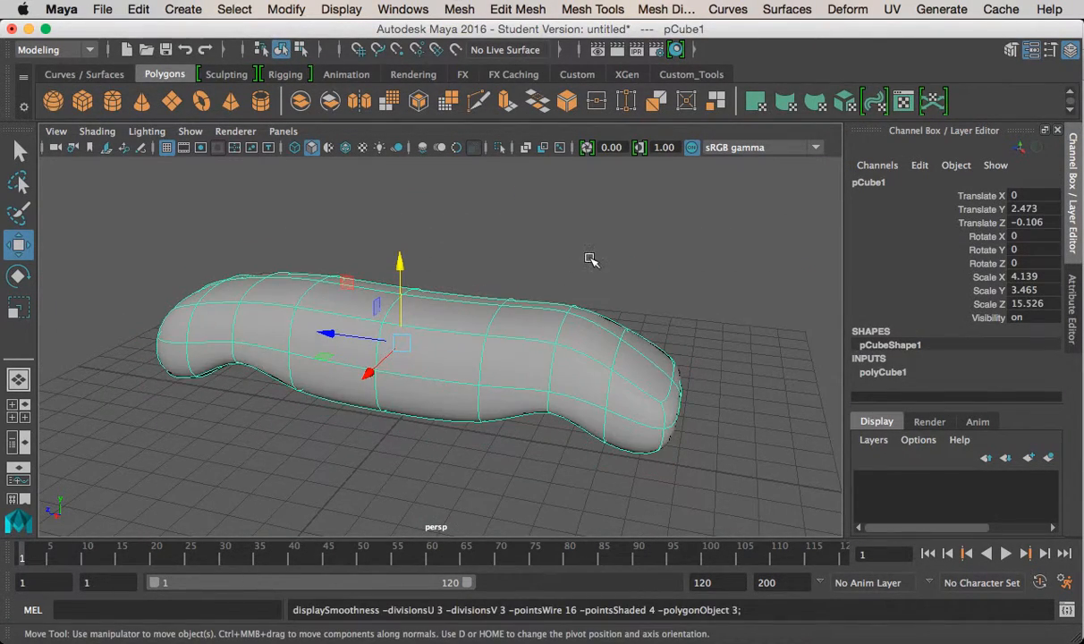
{"action": "left_click", "coordinate": [590, 260]}
{"action": "left_click_drag", "start_coordinate": [439, 322], "coordinate": [447, 362], "text": "alt"}
Step: Enable X-Ray and Wireframe on Shaded in the back view so the reference image shows through the body
{"action": "key", "text": "space"}
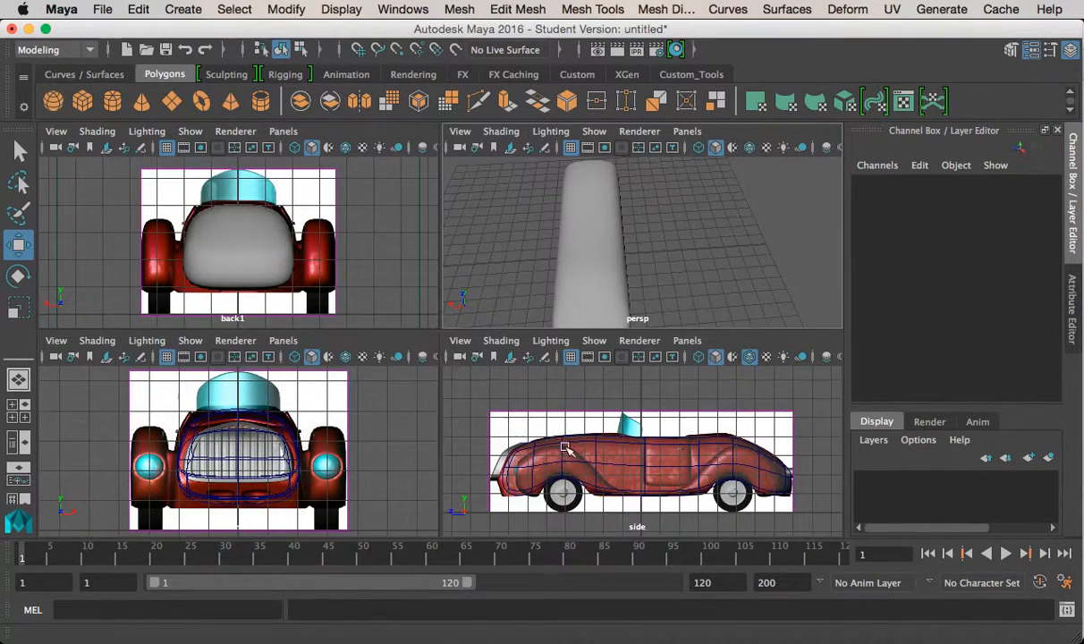
{"action": "left_click", "coordinate": [249, 260]}
{"action": "left_click", "coordinate": [97, 131]}
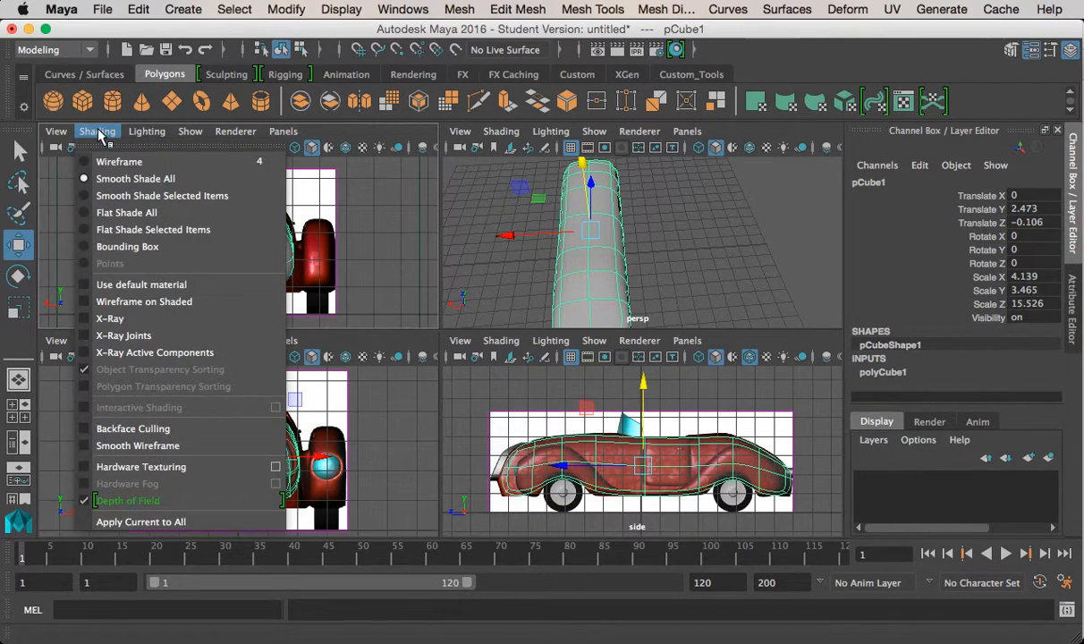
{"action": "left_click", "coordinate": [137, 320]}
{"action": "left_click", "coordinate": [318, 204]}
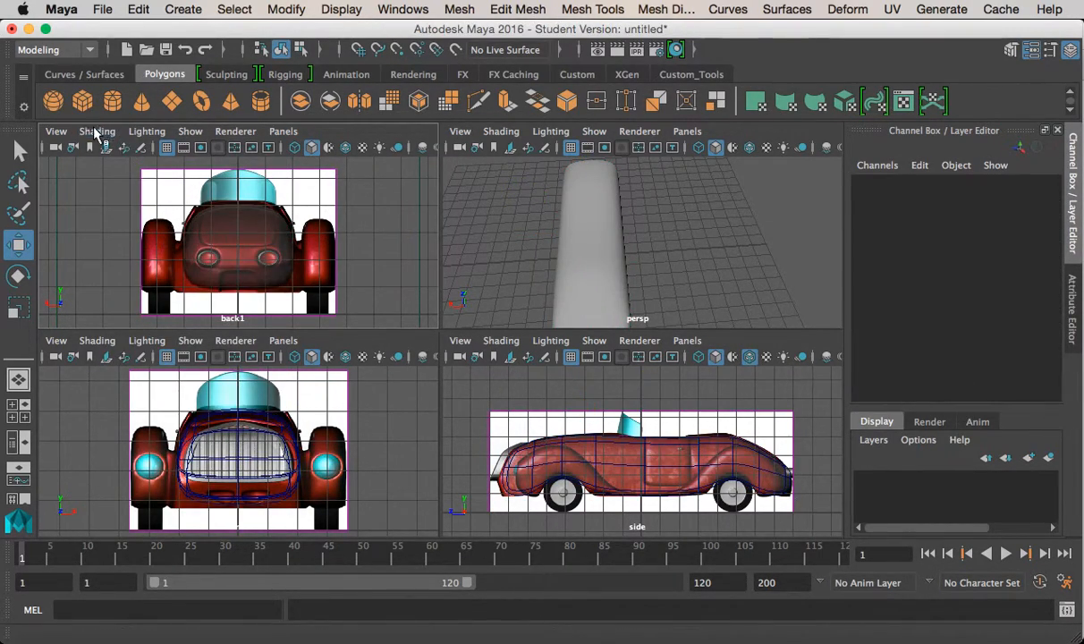
{"action": "left_click", "coordinate": [96, 131]}
{"action": "left_click", "coordinate": [146, 301]}
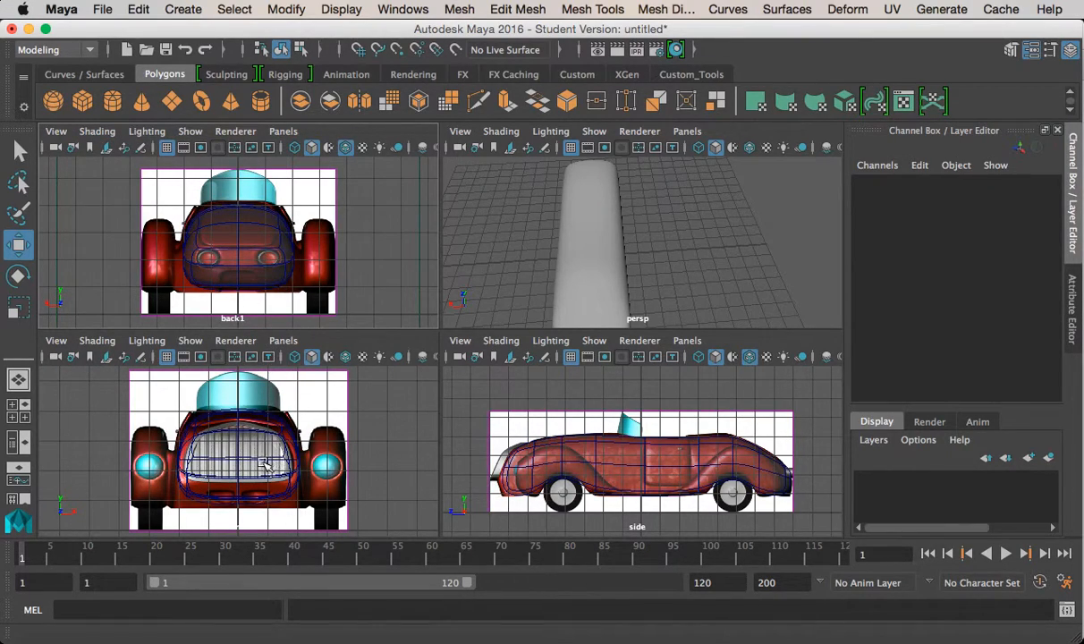
Step: Replace the back view with the top orthographic view and maximize it
{"action": "left_click", "coordinate": [282, 132]}
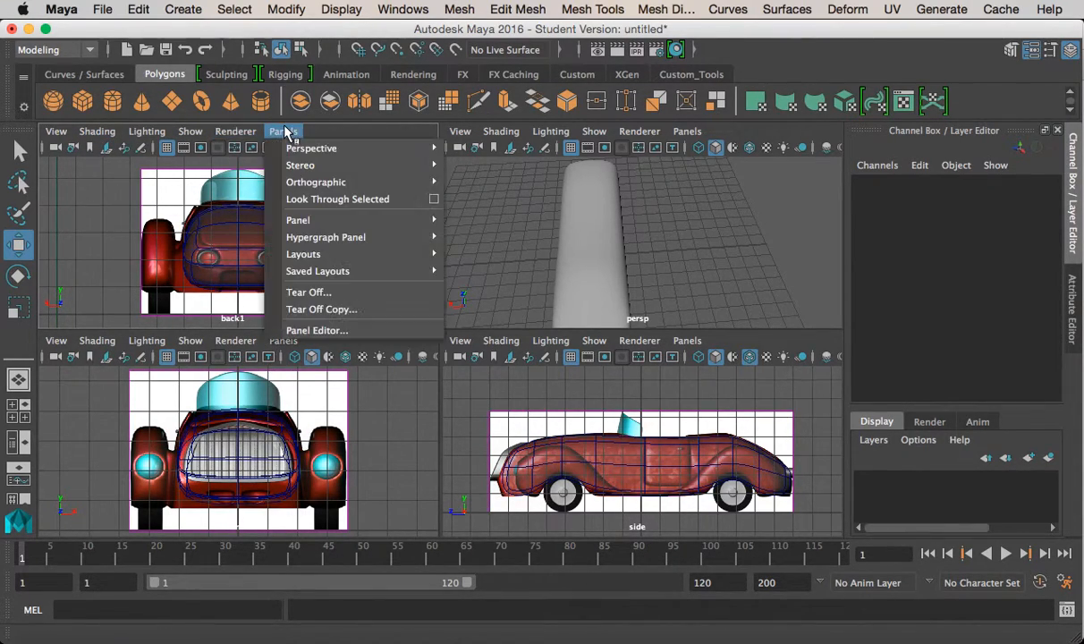
{"action": "mouse_move", "coordinate": [394, 183]}
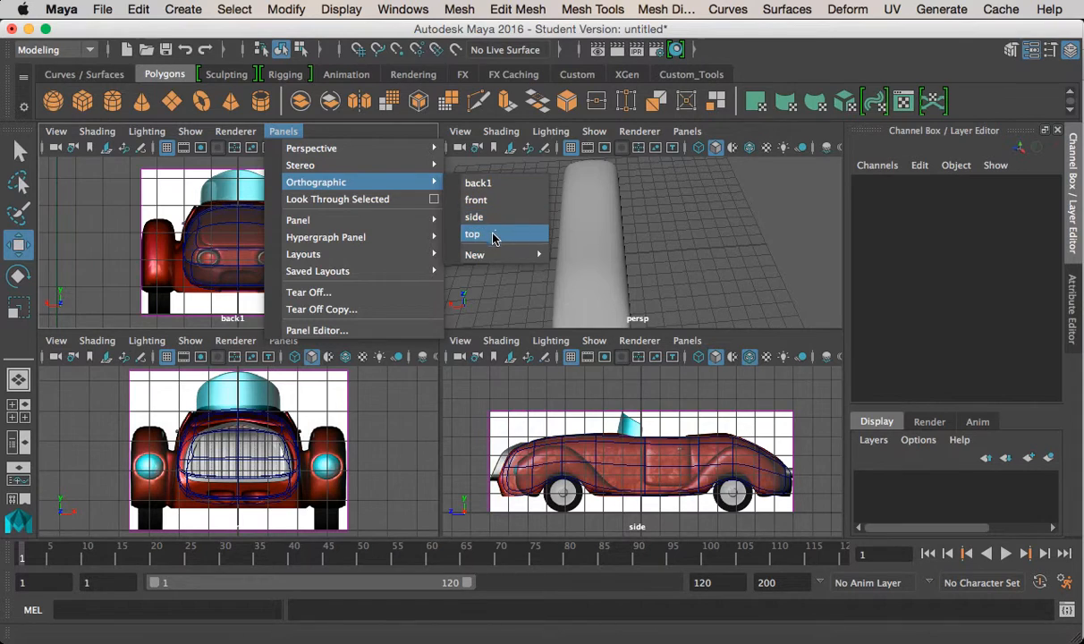
{"action": "left_click", "coordinate": [472, 233]}
{"action": "key", "text": "space"}
Step: Examine how the smoothed body lines up with the top reference image, from the seats to the front grille
{"action": "scroll", "coordinate": [545, 326], "scroll_direction": "up", "scroll_amount": 5}
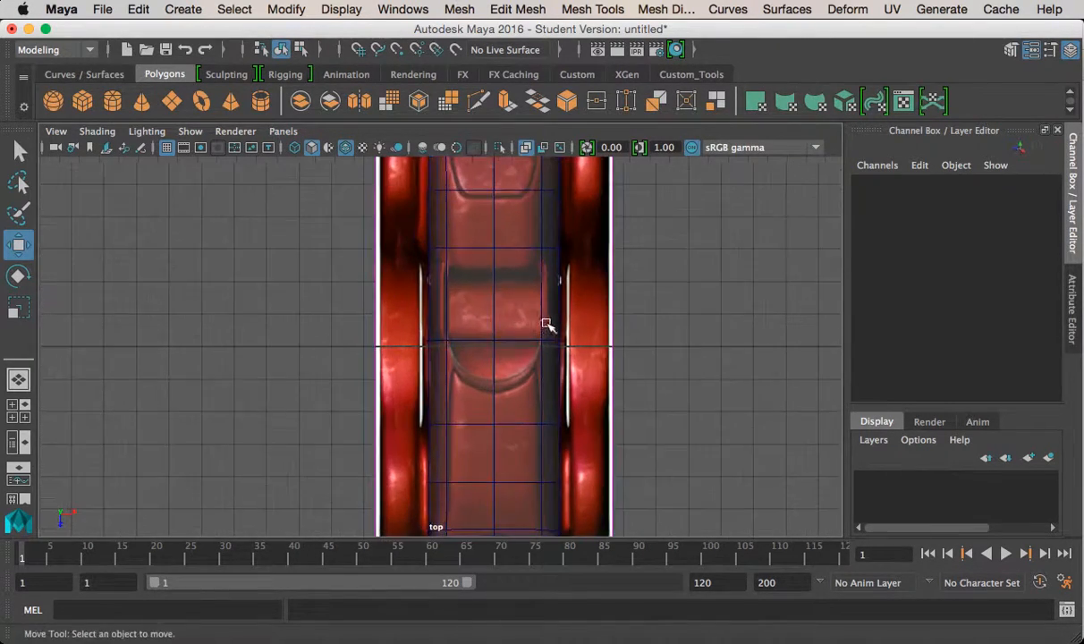
{"action": "scroll", "coordinate": [484, 213], "scroll_direction": "down", "scroll_amount": 2}
{"action": "scroll", "coordinate": [474, 281], "scroll_direction": "up", "scroll_amount": 2}
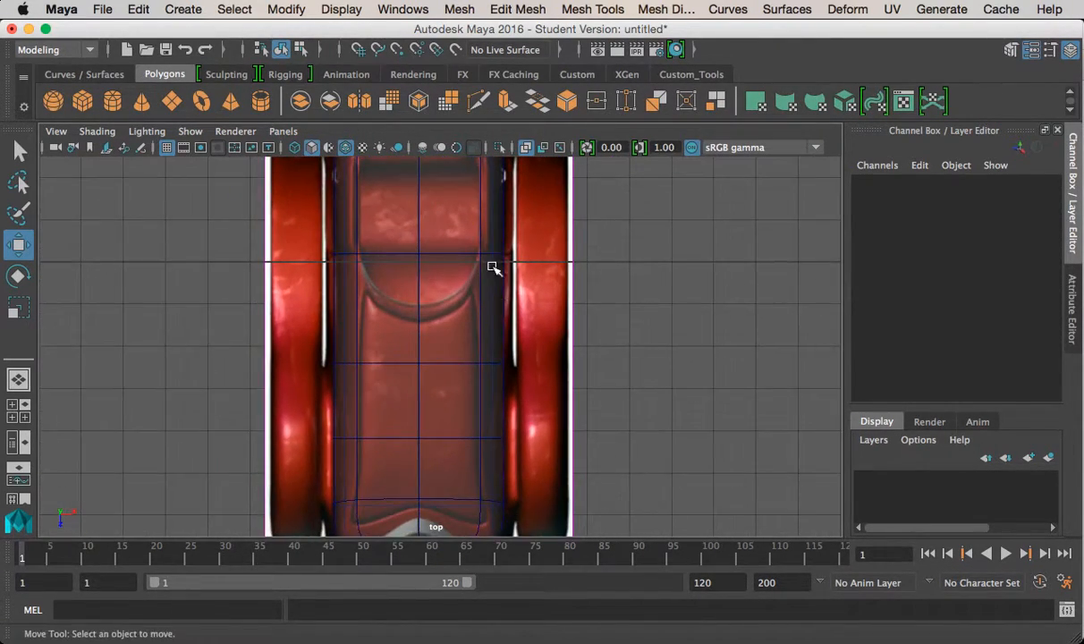
{"action": "scroll", "coordinate": [488, 273], "scroll_direction": "down", "scroll_amount": 1}
{"action": "scroll", "coordinate": [542, 233], "scroll_direction": "up", "scroll_amount": 1}
{"action": "scroll", "coordinate": [541, 234], "scroll_direction": "down", "scroll_amount": 1}
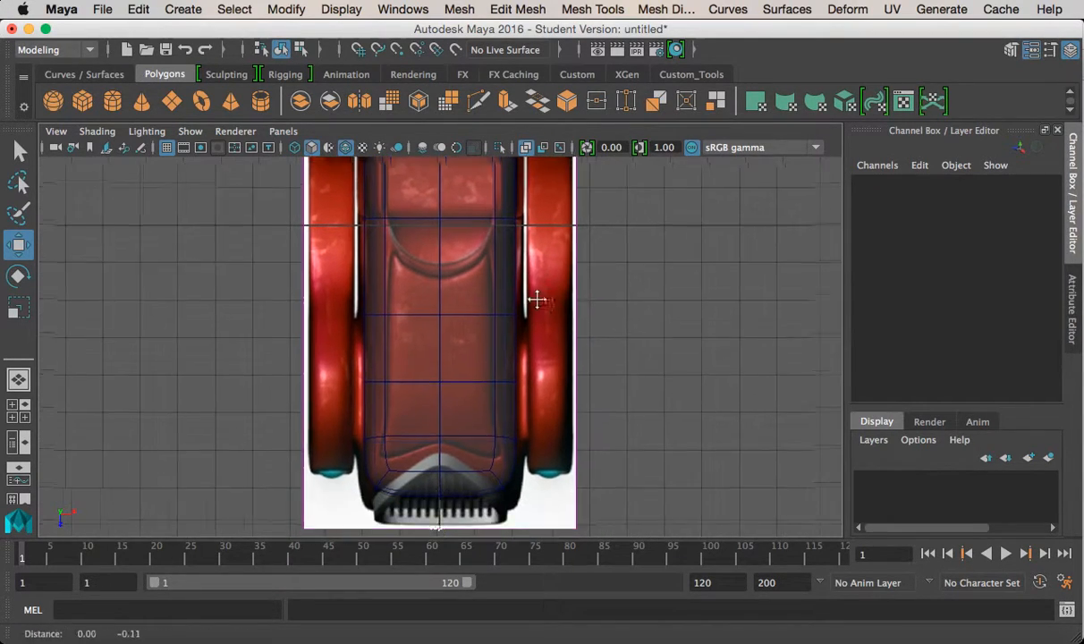
{"action": "middle_click_drag", "start_coordinate": [512, 486], "coordinate": [501, 351], "text": "alt"}
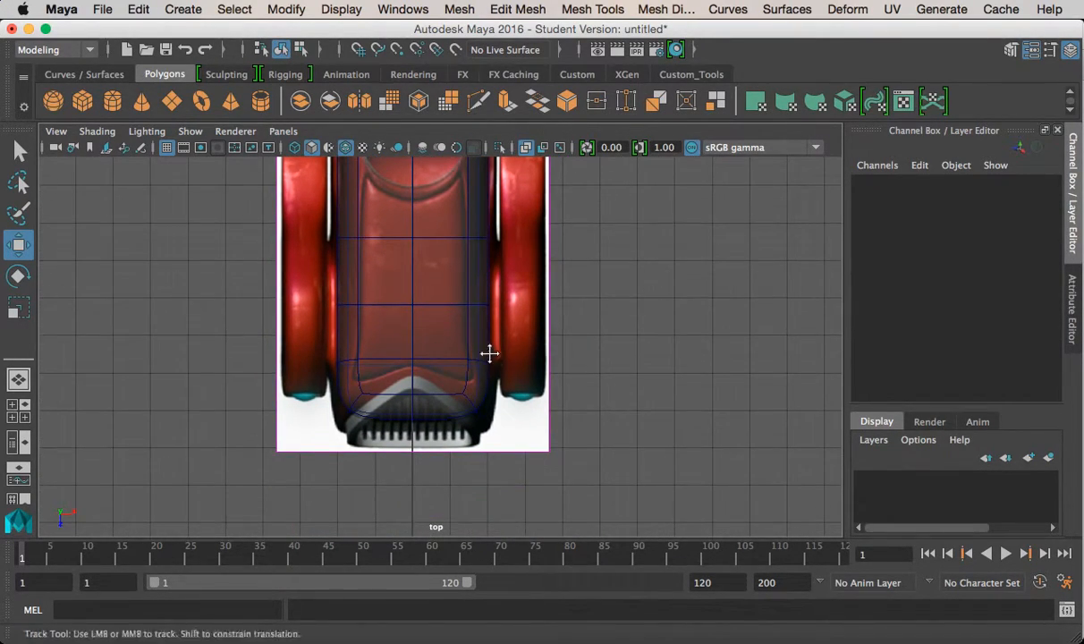
{"action": "scroll", "coordinate": [483, 335], "scroll_direction": "down", "scroll_amount": 1}
Step: In the side view, compare the body's unsmoothed cage and smooth preview with the side reference image
{"action": "key", "text": "space"}
{"action": "key", "text": "space"}
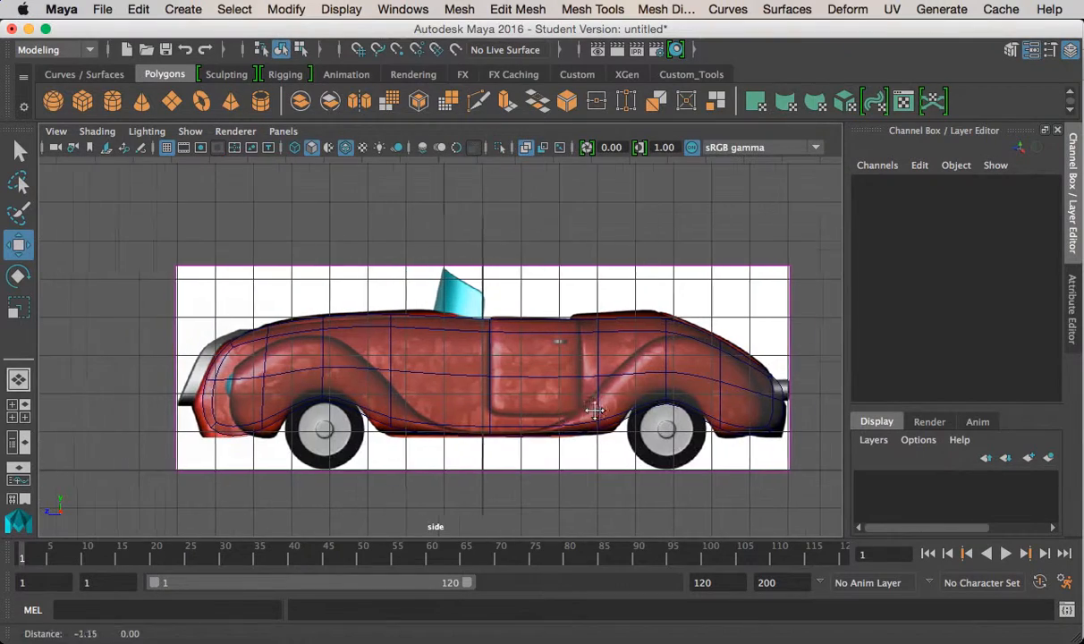
{"action": "middle_click_drag", "start_coordinate": [340, 389], "coordinate": [528, 387], "text": "alt"}
{"action": "left_click", "coordinate": [456, 418]}
{"action": "scroll", "coordinate": [465, 425], "scroll_direction": "up", "scroll_amount": 3}
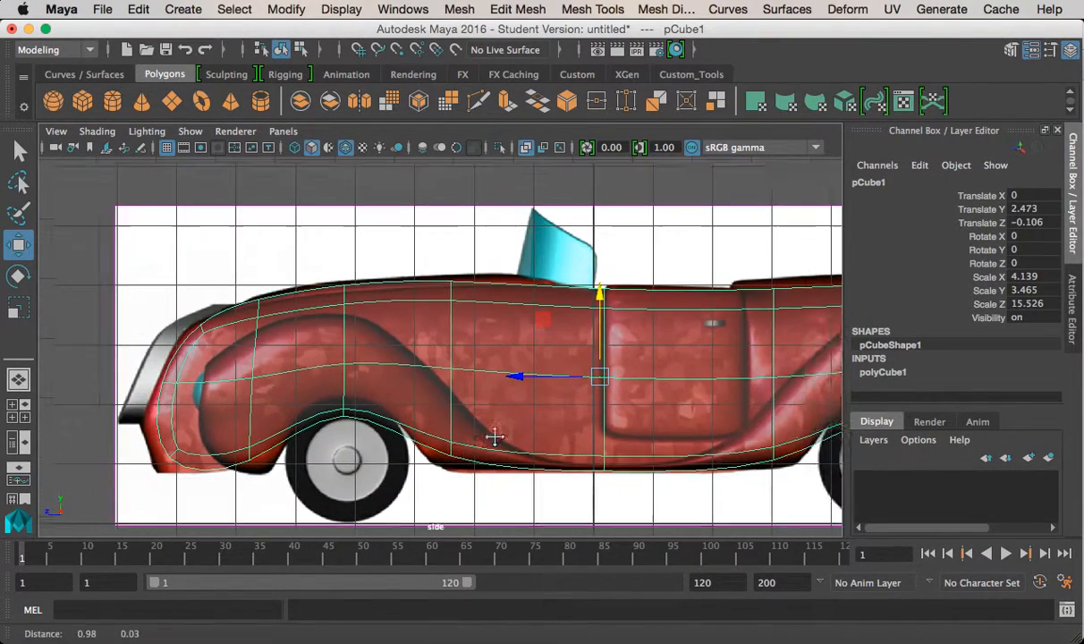
{"action": "scroll", "coordinate": [510, 415], "scroll_direction": "down", "scroll_amount": 1}
{"action": "key", "text": "1"}
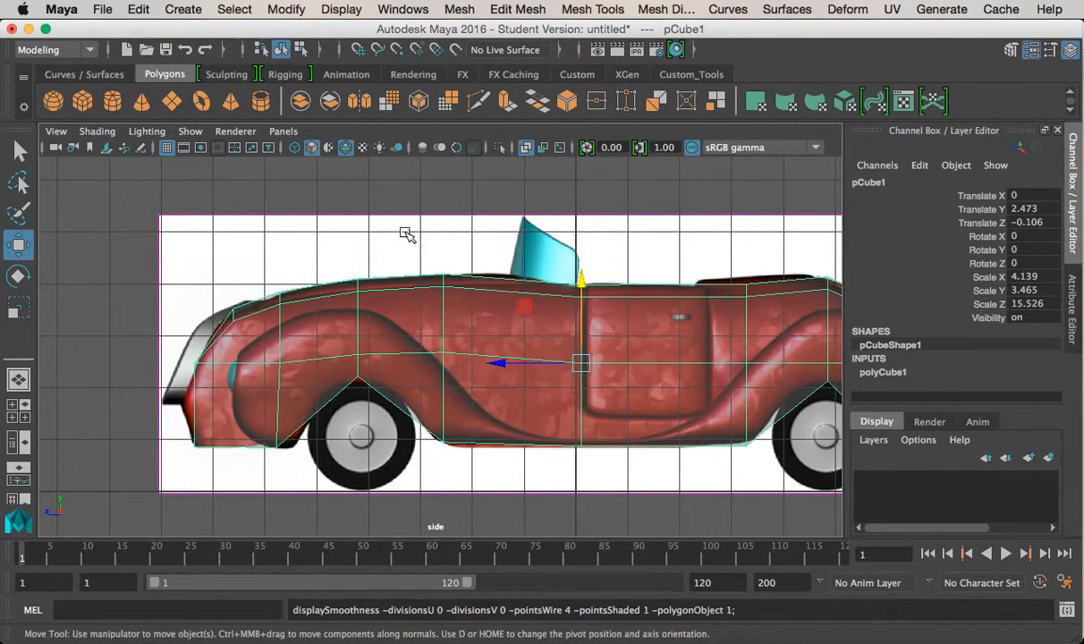
{"action": "left_click", "coordinate": [406, 235]}
{"action": "middle_click_drag", "start_coordinate": [532, 382], "coordinate": [443, 315], "text": "alt"}
{"action": "left_click", "coordinate": [441, 316]}
{"action": "key", "text": "3"}
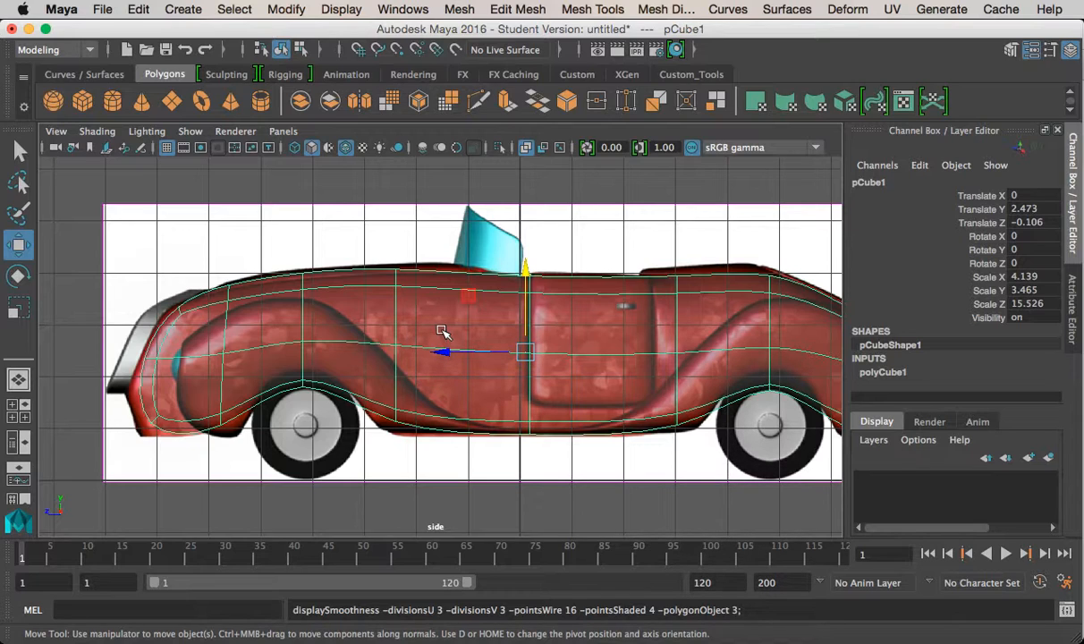
Step: Inspect the smoothed body's overall form from several angles in the perspective view, first unselected and then with the body selected
{"action": "scroll", "coordinate": [428, 340], "scroll_direction": "down", "scroll_amount": 3}
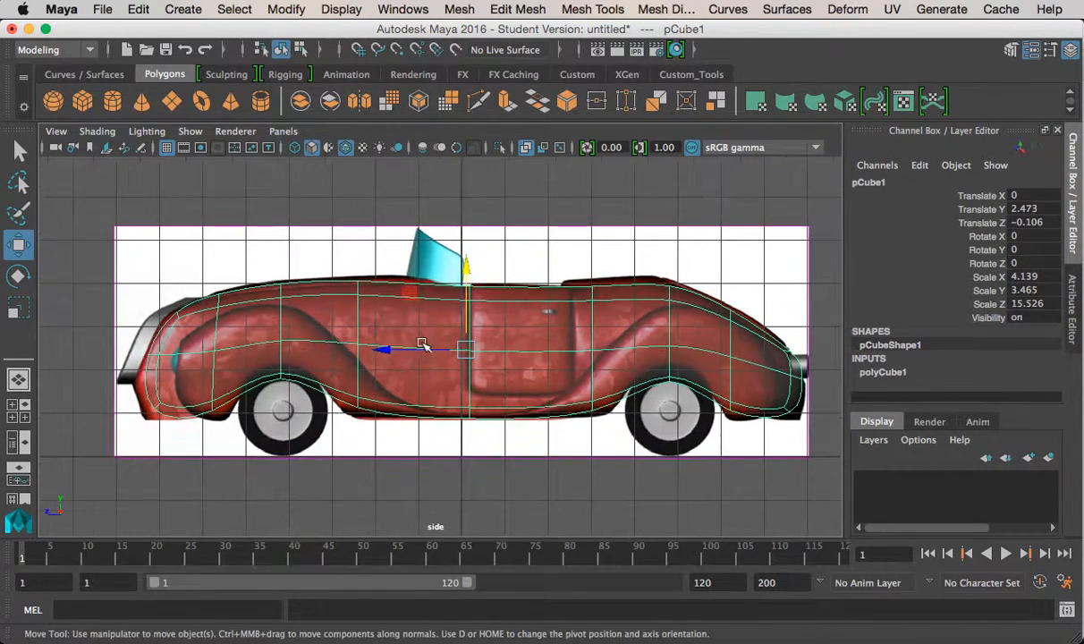
{"action": "key", "text": "space"}
{"action": "left_click", "coordinate": [646, 251]}
{"action": "left_click_drag", "start_coordinate": [646, 252], "coordinate": [591, 287], "text": "alt"}
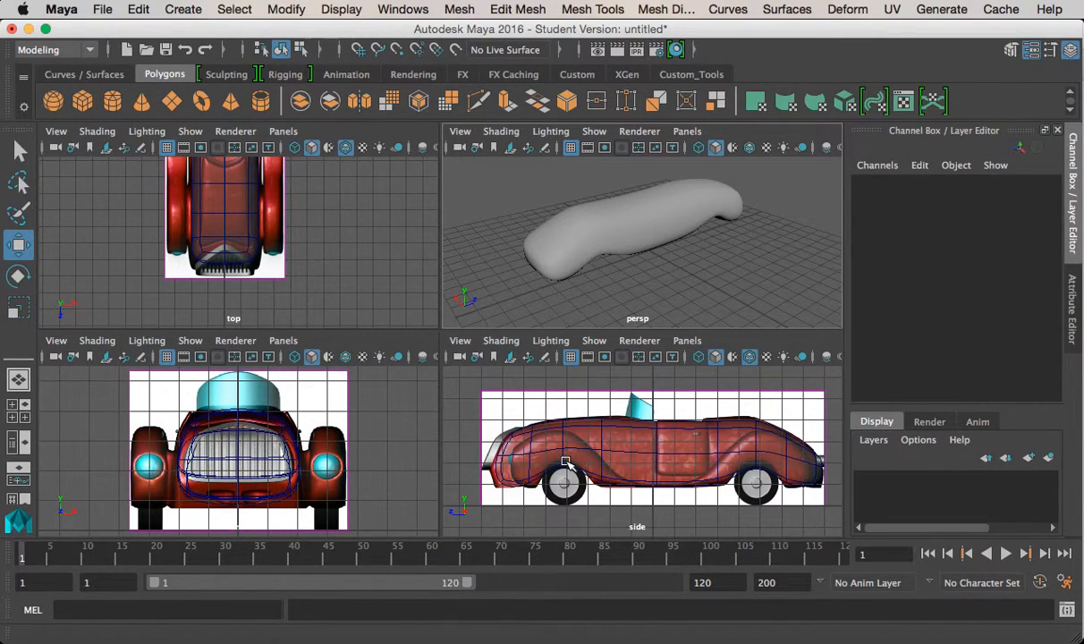
{"action": "left_click", "coordinate": [598, 212]}
{"action": "left_click_drag", "start_coordinate": [598, 212], "coordinate": [496, 322], "text": "alt"}
{"action": "key", "text": "space"}
{"action": "key", "text": "space"}
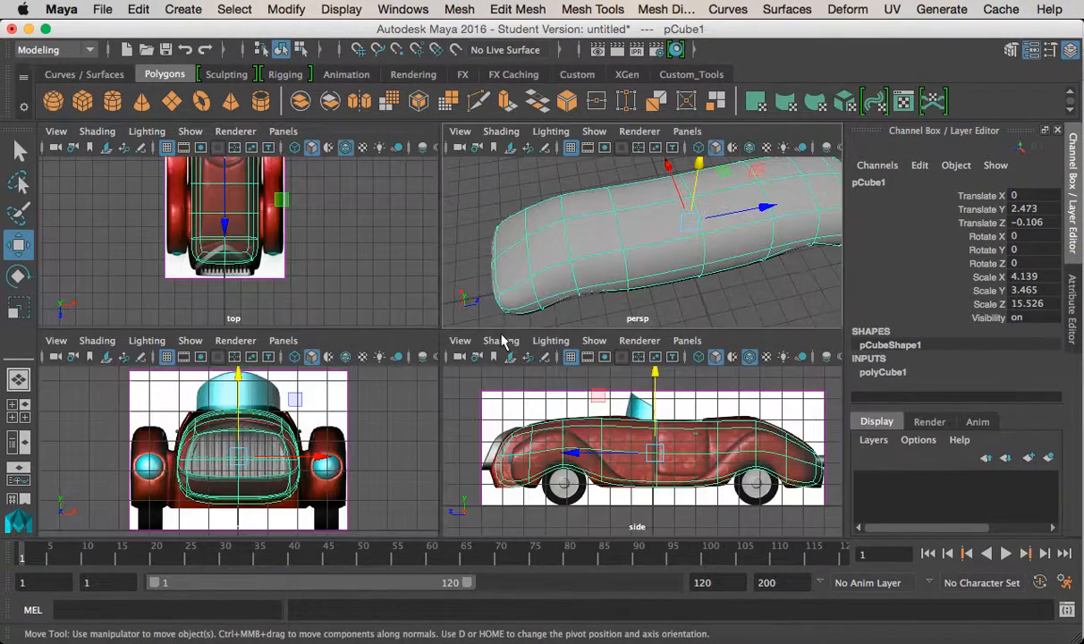
Step: In the maximized top view, compare the selected body's outline with the reference image around the cockpit, rear and front
{"action": "key", "text": "space"}
{"action": "right_click_drag", "start_coordinate": [332, 217], "coordinate": [410, 260], "text": "alt"}
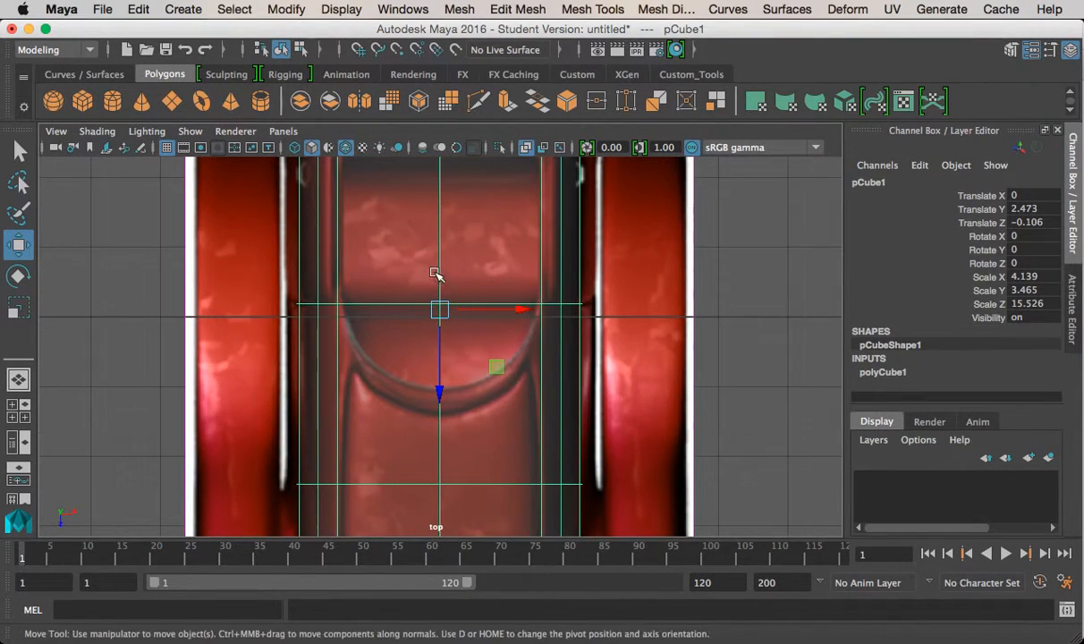
{"action": "middle_click_drag", "start_coordinate": [513, 345], "coordinate": [524, 471], "text": "alt"}
{"action": "middle_click_drag", "start_coordinate": [481, 269], "coordinate": [490, 383], "text": "alt"}
{"action": "right_click_drag", "start_coordinate": [490, 367], "coordinate": [433, 334], "text": "alt"}
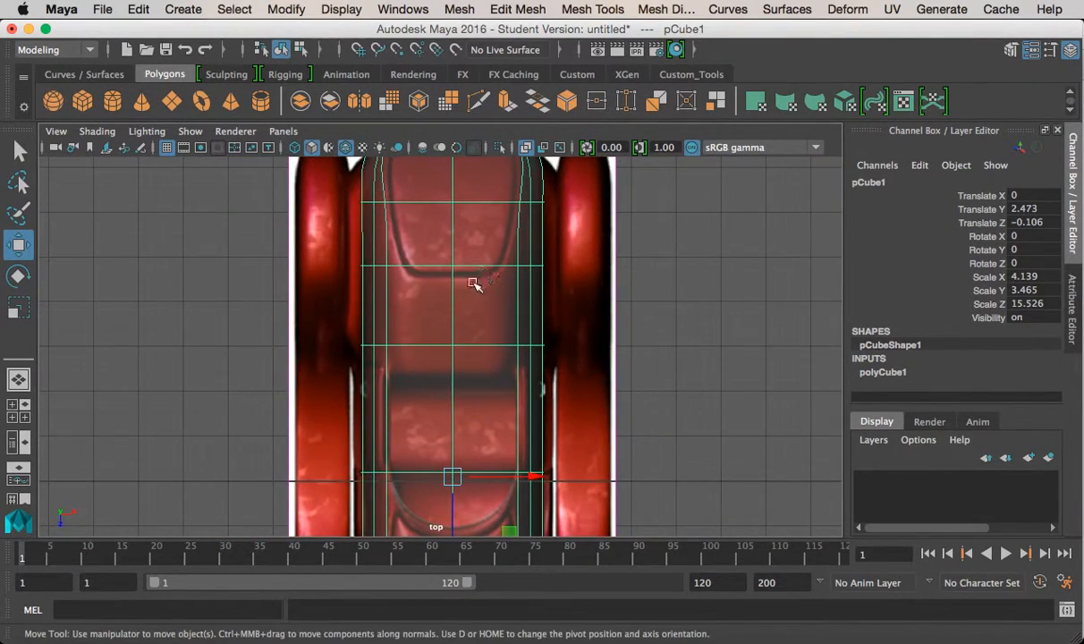
{"action": "middle_click_drag", "start_coordinate": [556, 502], "coordinate": [562, 345], "text": "alt"}
{"action": "right_click_drag", "start_coordinate": [562, 346], "coordinate": [595, 327], "text": "alt"}
{"action": "key", "text": "space"}
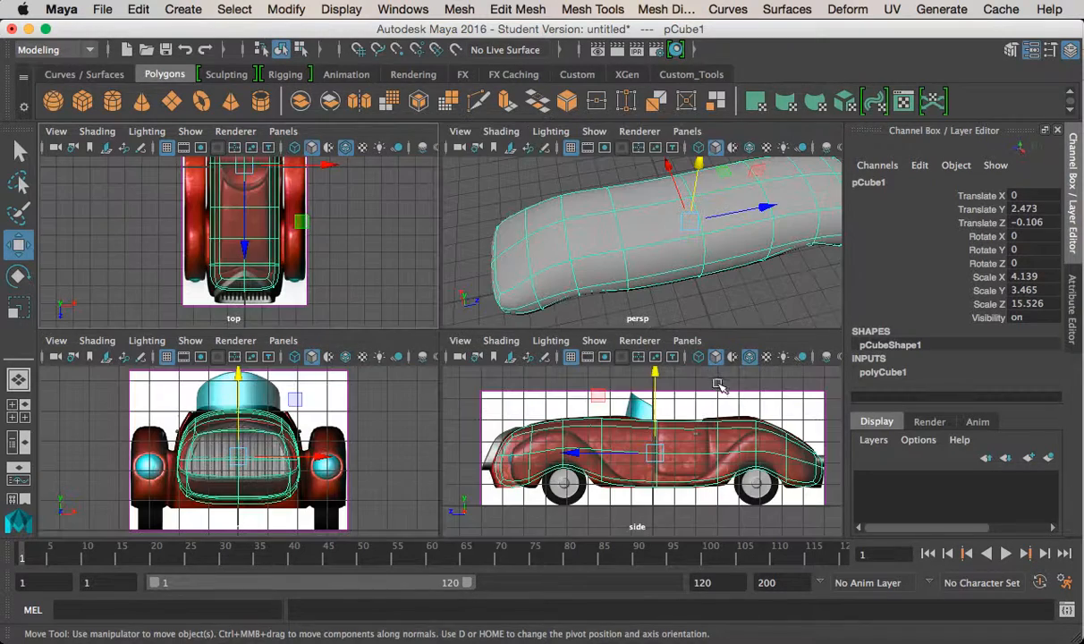
Step: Maximize the side view and deselect the car body
{"action": "key", "text": "space"}
{"action": "left_click", "coordinate": [617, 211]}
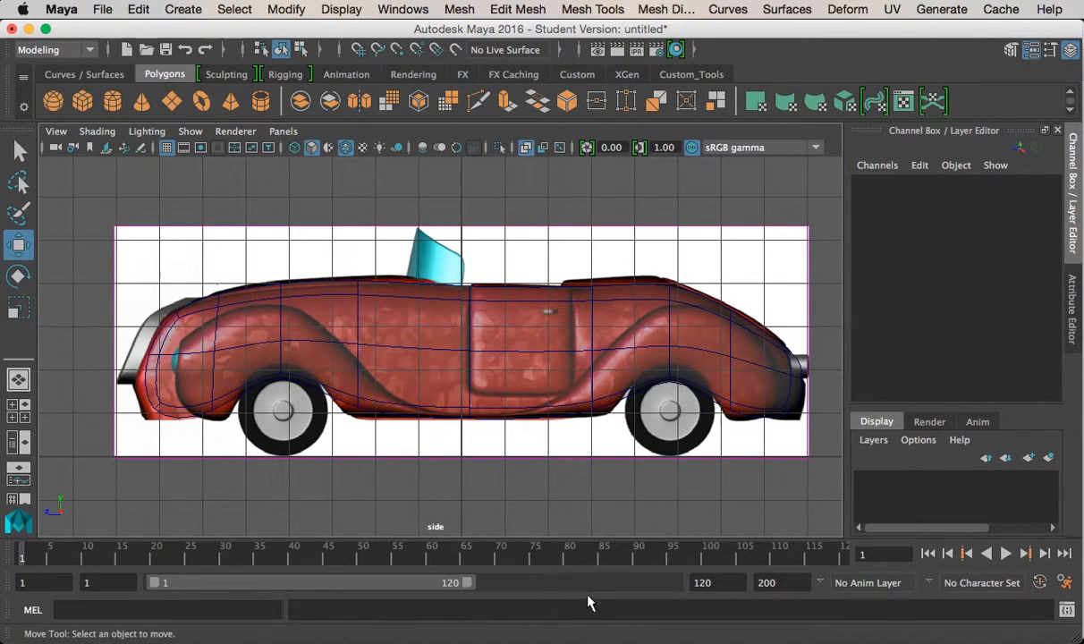
{"action": "left_click", "coordinate": [642, 627]}
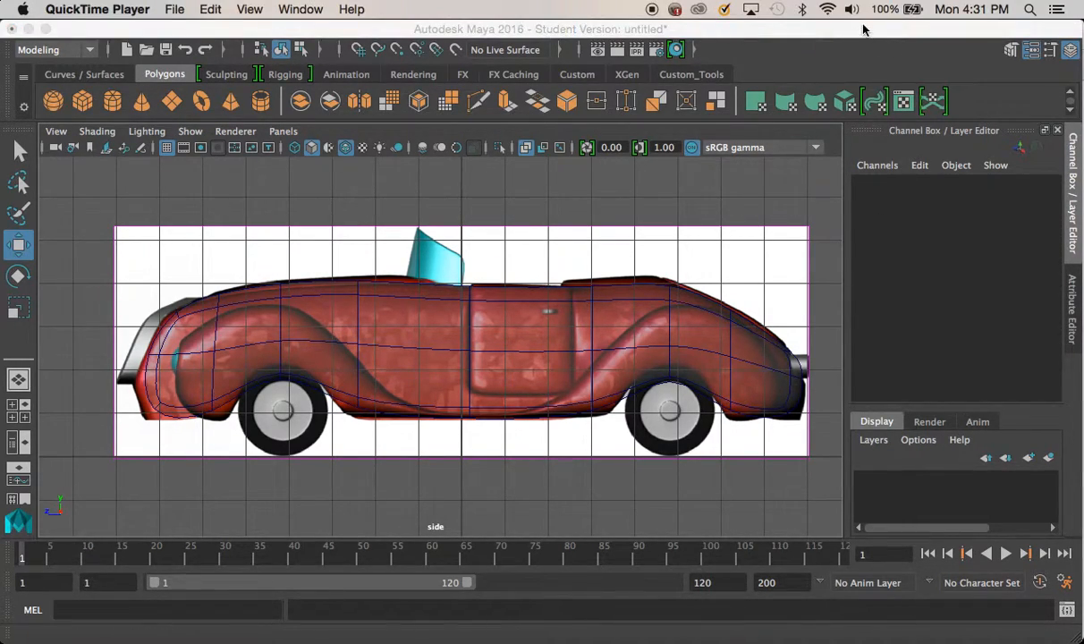